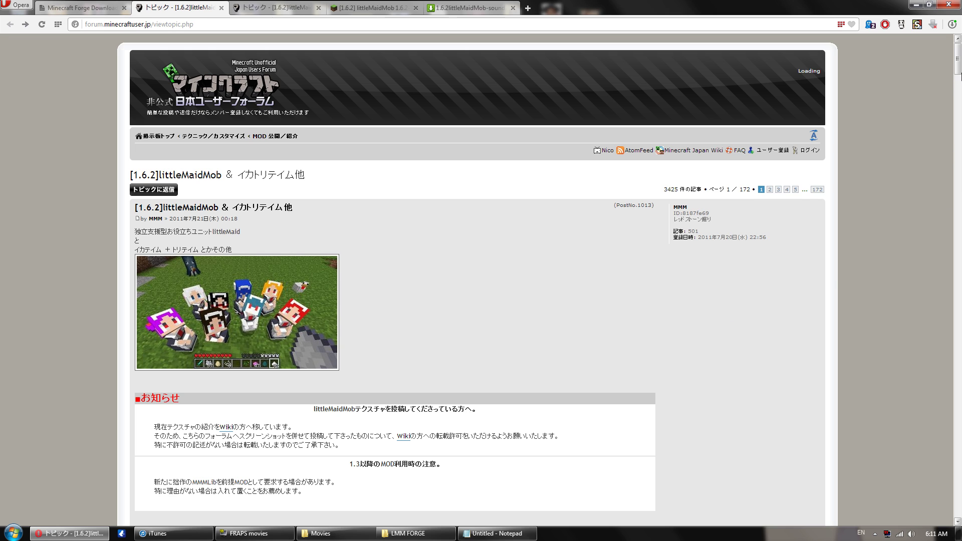
# Step: Scroll through the [1.6.2]littleMaidMob forum topic to review its downloadable mod zip files
pyautogui.moveTo(958, 69); pyautogui.dragTo(949, 137)
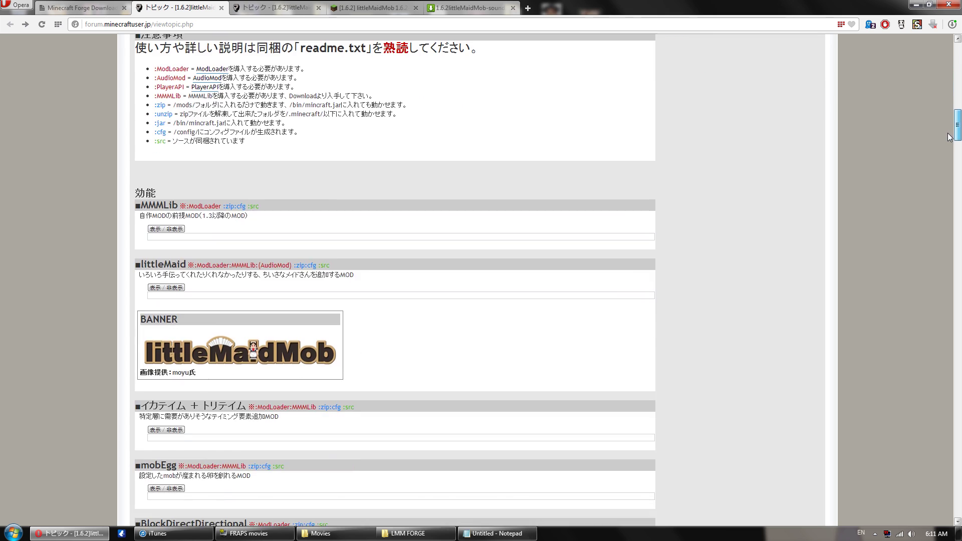
pyautogui.scroll(-1, 949, 137)
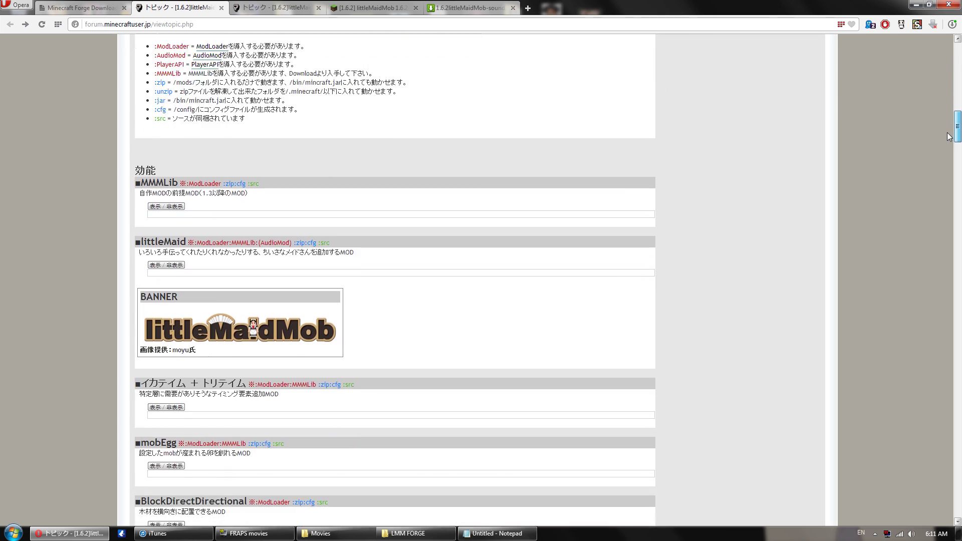
pyautogui.scroll(20, 948, 137)
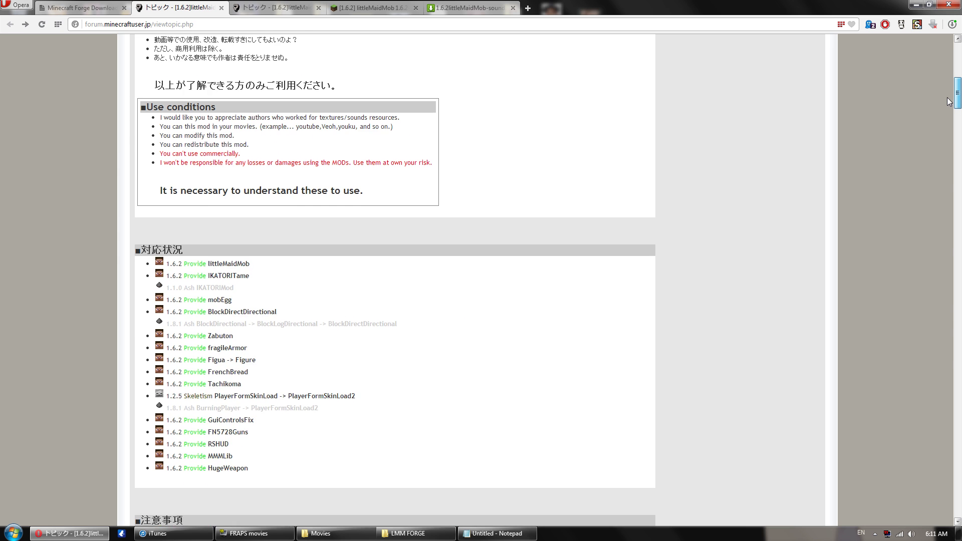
pyautogui.scroll(-20, 936, 141)
pyautogui.scroll(-20, 935, 137)
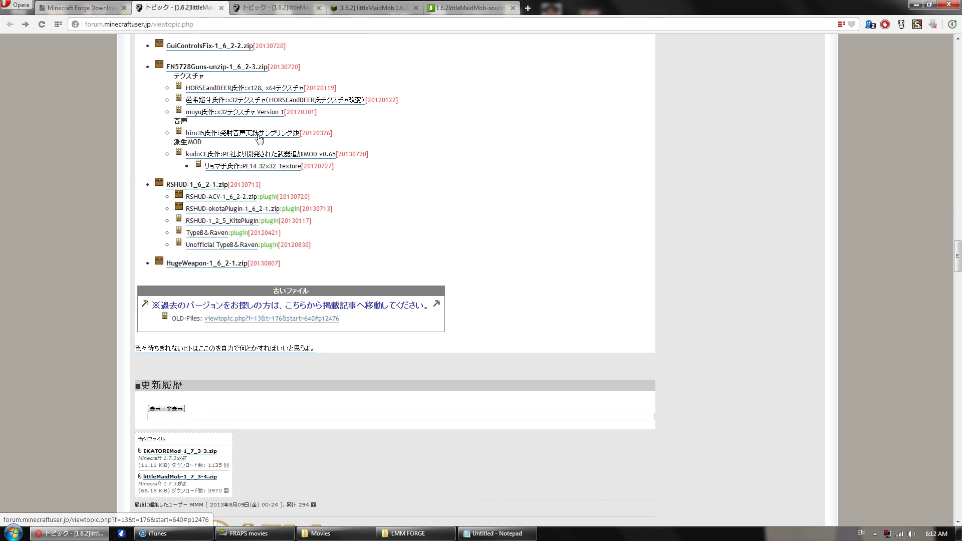
# Step: In the texture list post, expand the old files list and download MMMLib-1_5_2-7.zip
pyautogui.click(272, 8)
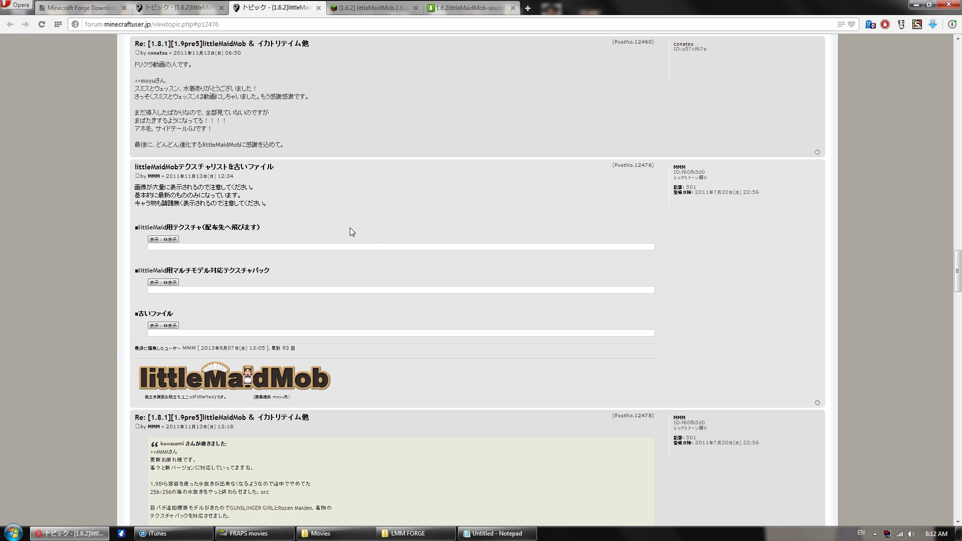
pyautogui.click(163, 326)
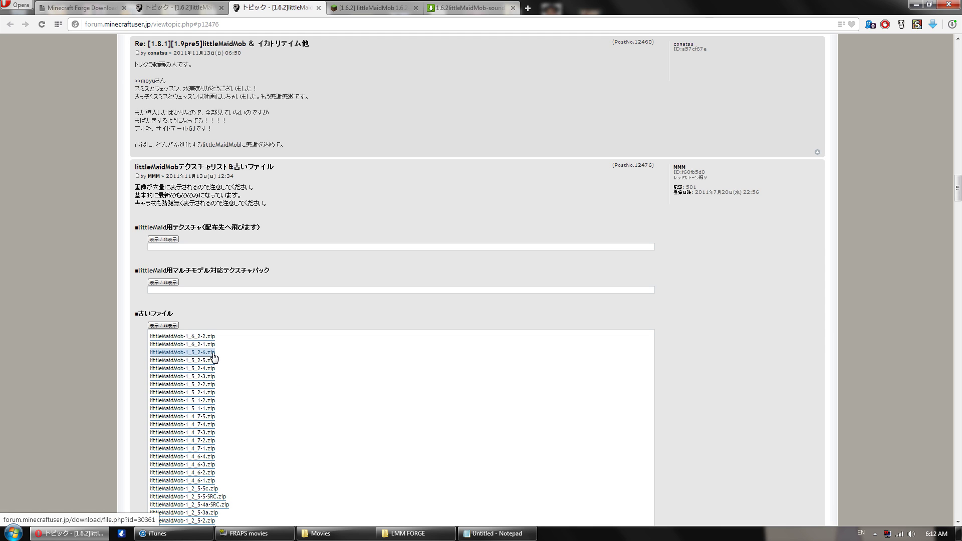
pyautogui.scroll(-10, 370, 385)
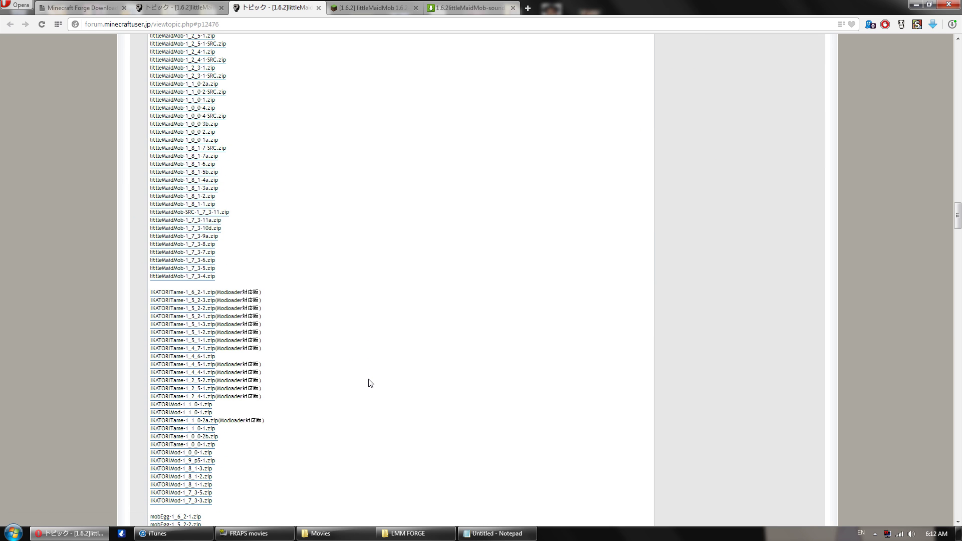
pyautogui.scroll(-20, 370, 383)
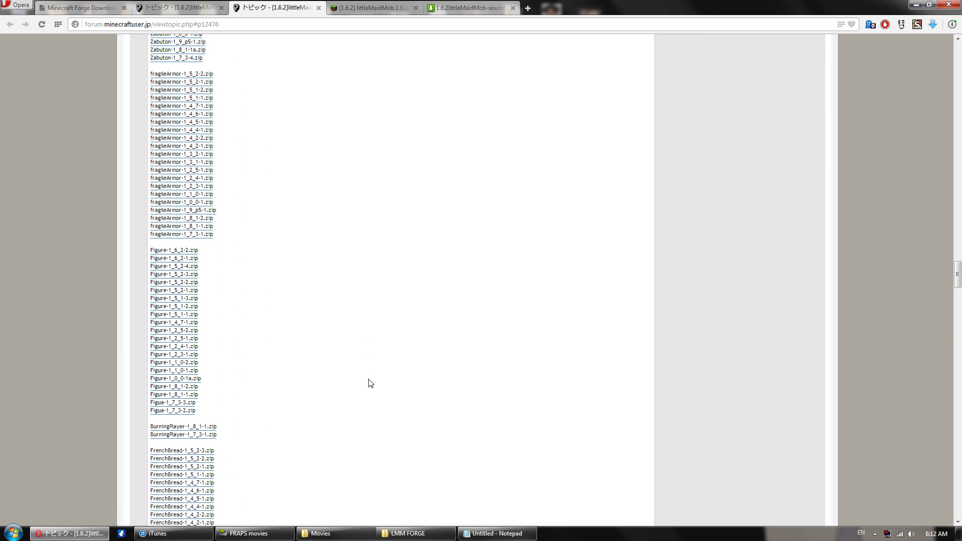
pyautogui.scroll(-20, 371, 383)
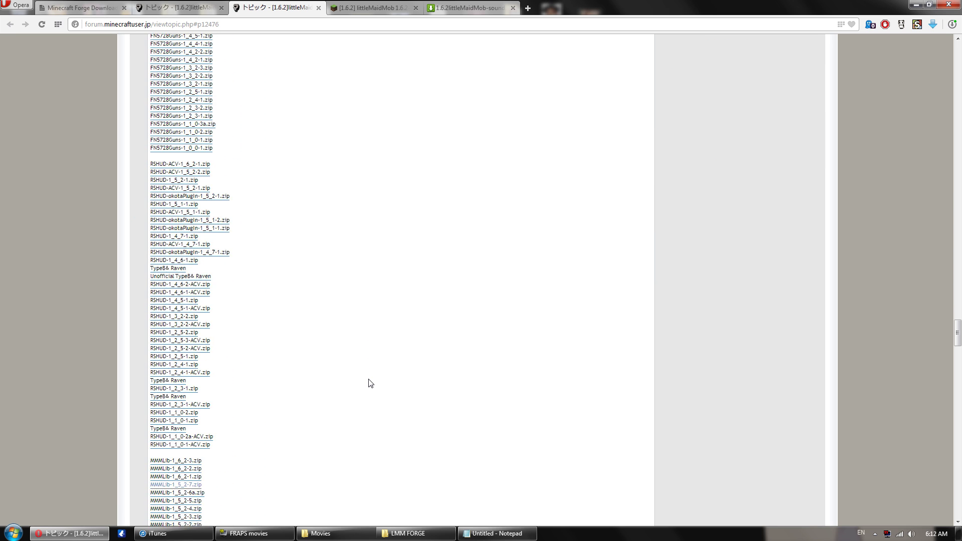
pyautogui.scroll(-4, 371, 383)
pyautogui.click(160, 214)
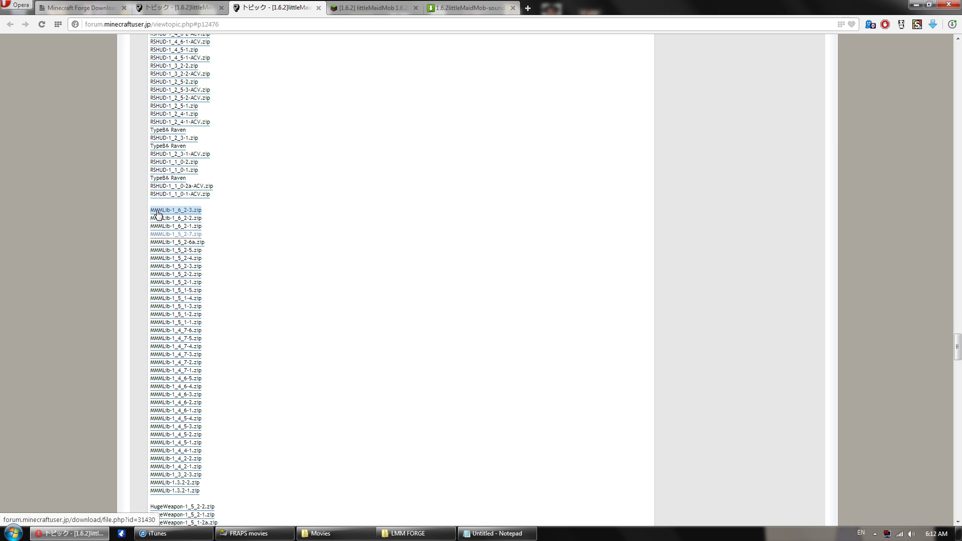
pyautogui.click(188, 234)
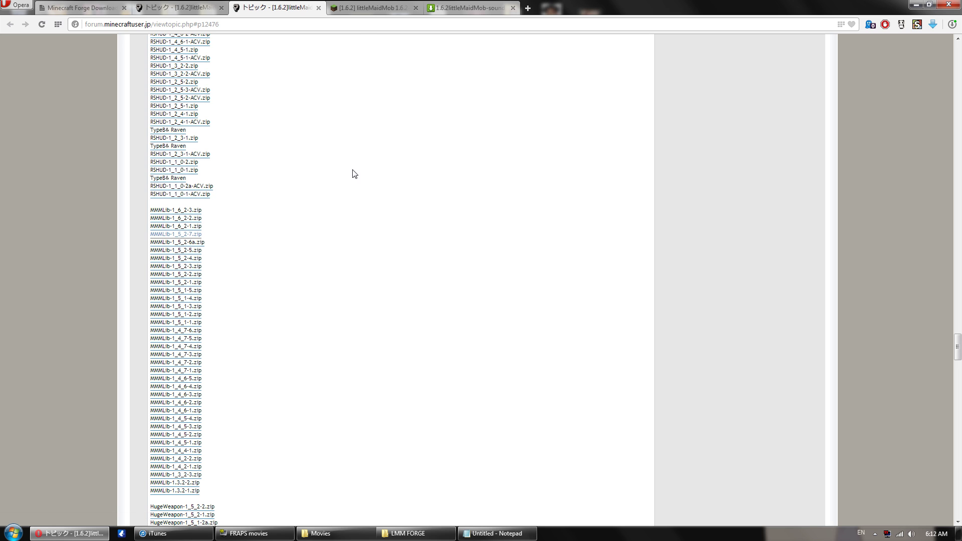
# Step: Switch to the Minecraft Forge Downloads page and check its Latest-1.5.2 promotion entry
pyautogui.click(68, 5)
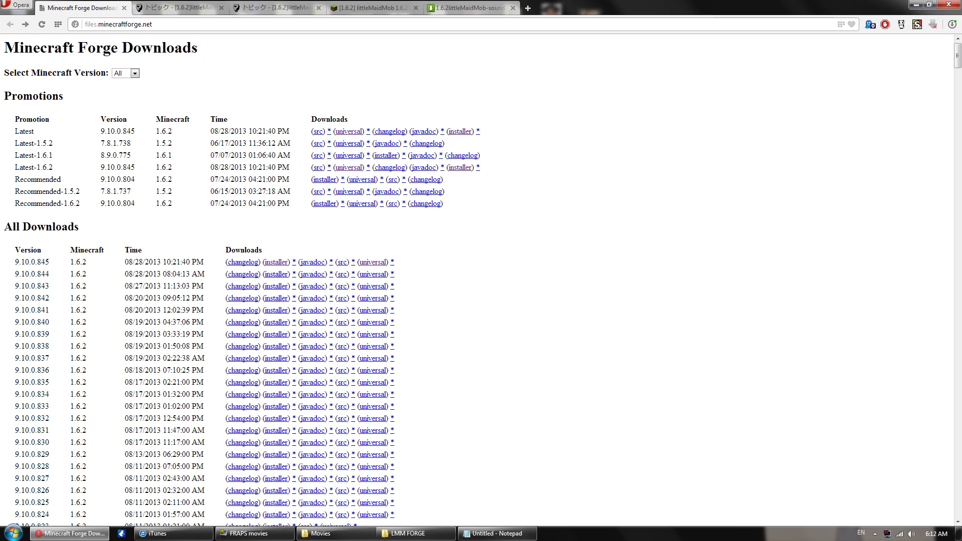
pyautogui.moveTo(15, 144); pyautogui.dragTo(271, 156)
pyautogui.click(321, 72)
# Step: Launch minecraft.exe from the Windows search
pyautogui.press('super')
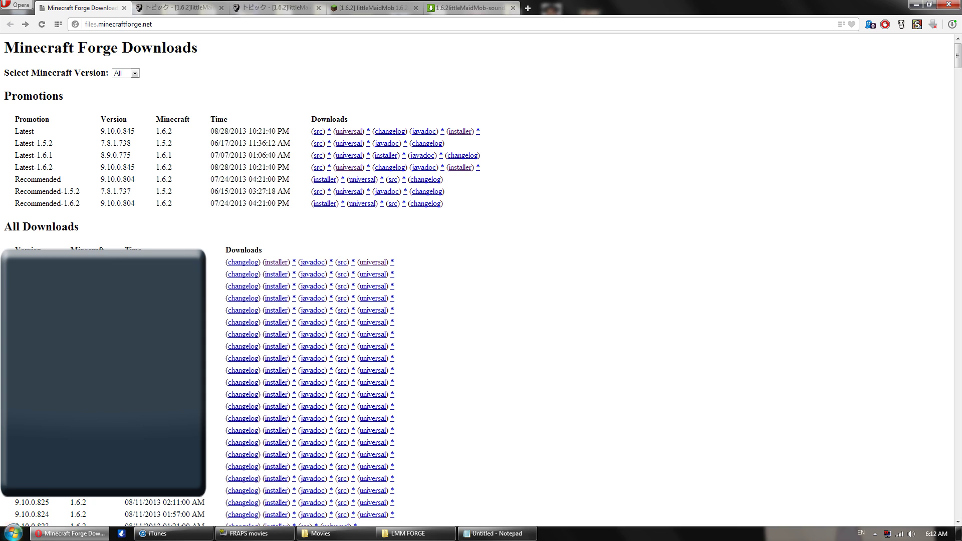
pyautogui.write('mi')
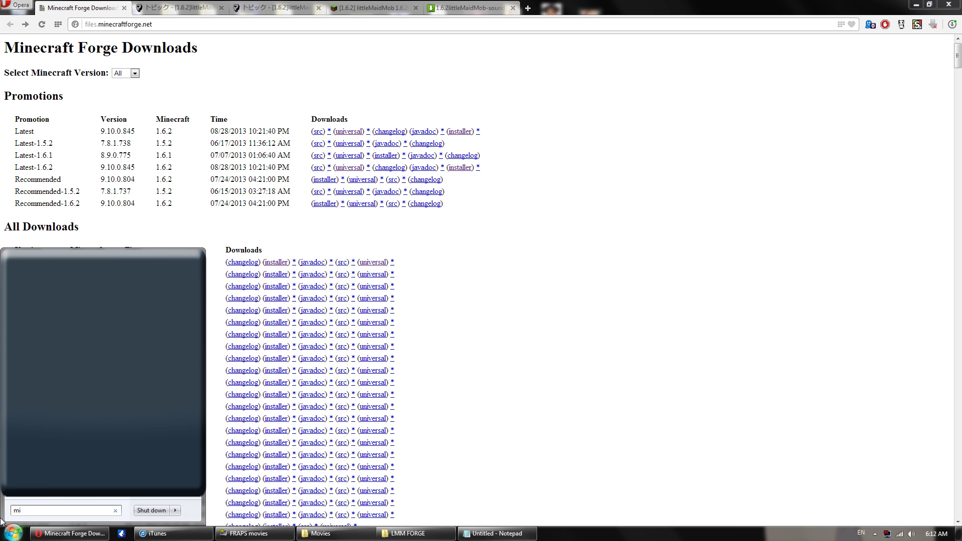
pyautogui.write('necraft.exe')
pyautogui.press('Return')
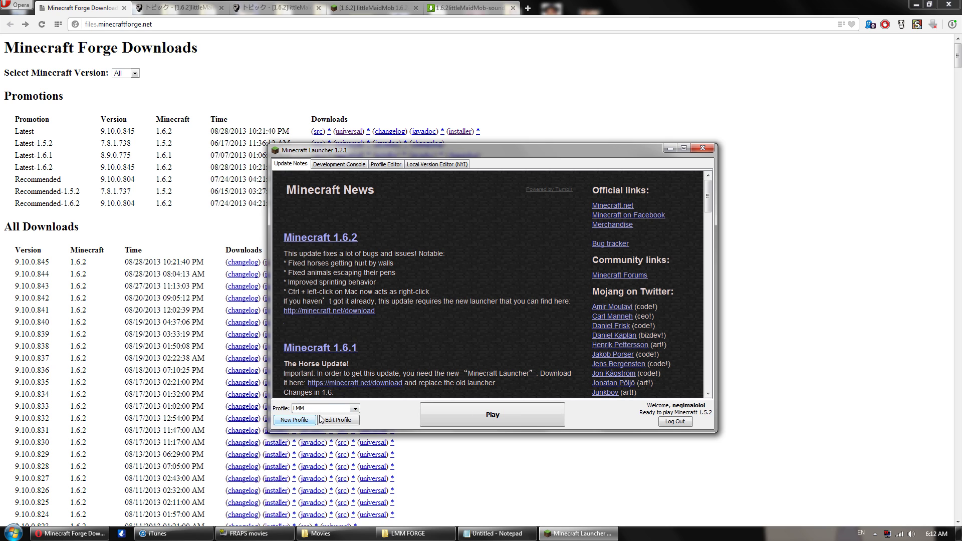
# Step: Keep the LMM profile, set its version to release 1.5.2, save, and close the launcher
pyautogui.click(354, 409)
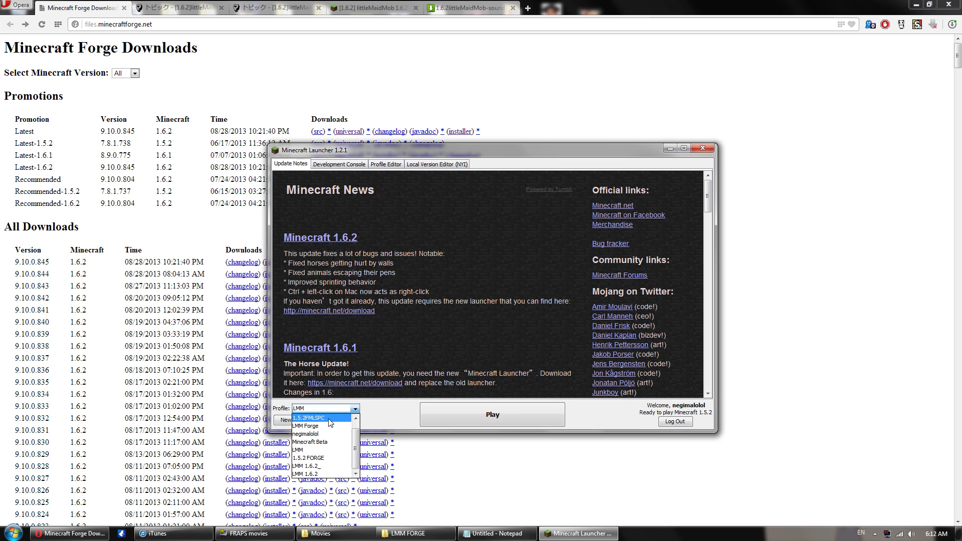
pyautogui.click(312, 449)
pyautogui.click(336, 420)
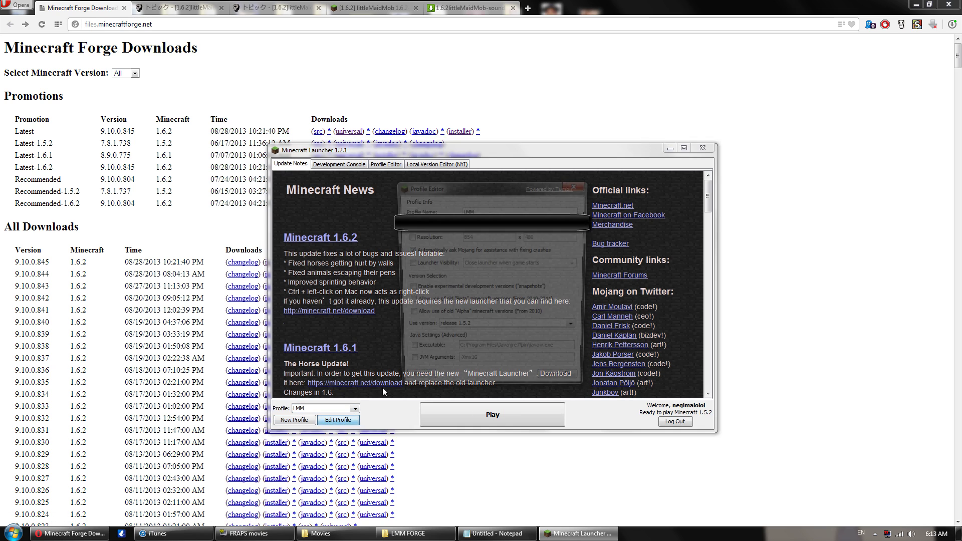
pyautogui.click(461, 329)
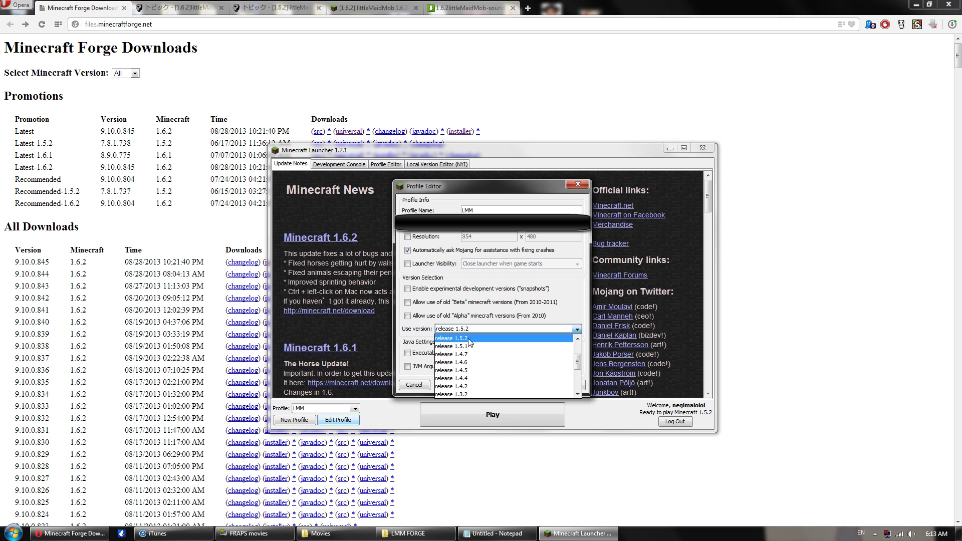
pyautogui.click(469, 342)
pyautogui.click(561, 383)
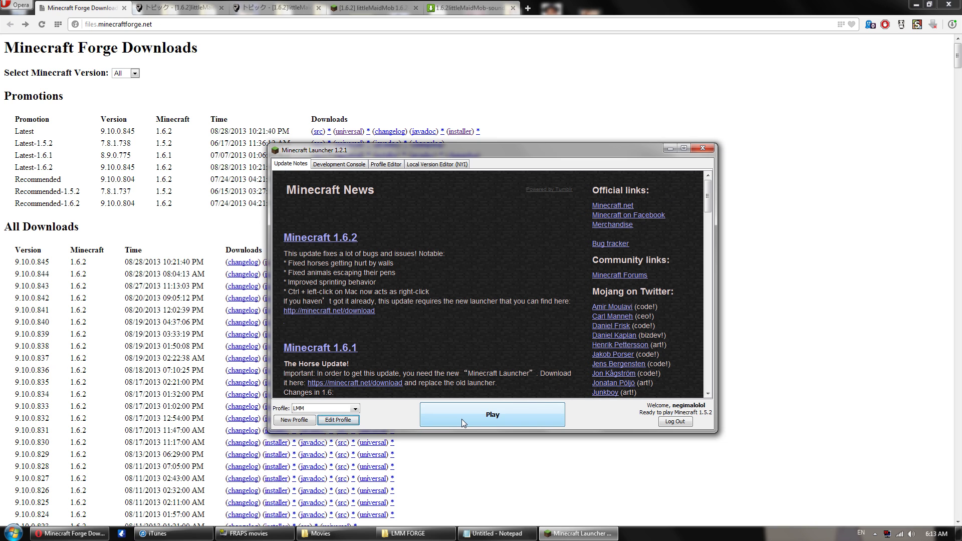
pyautogui.click(711, 148)
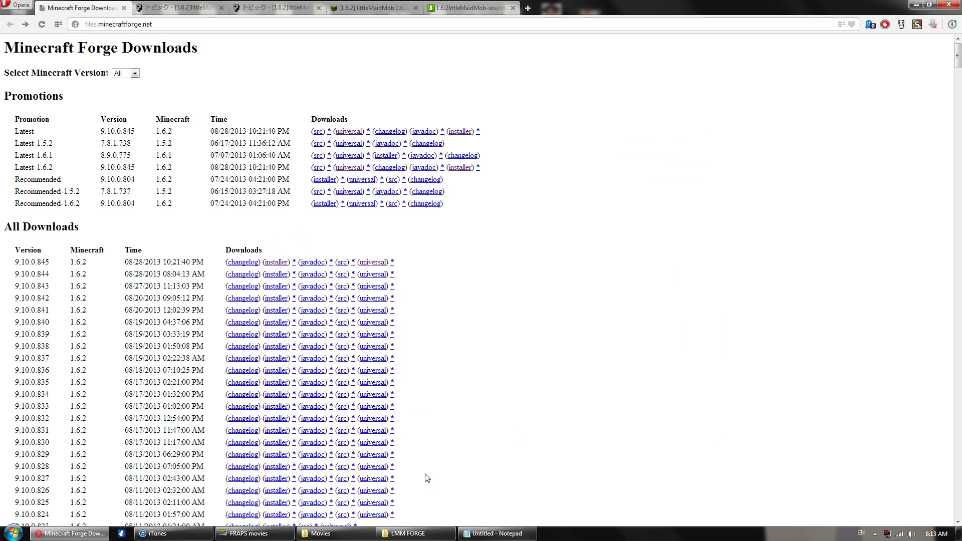
# Step: Open the .minecraft\versions folder in AppData Roaming using the %a search
pyautogui.press('super')
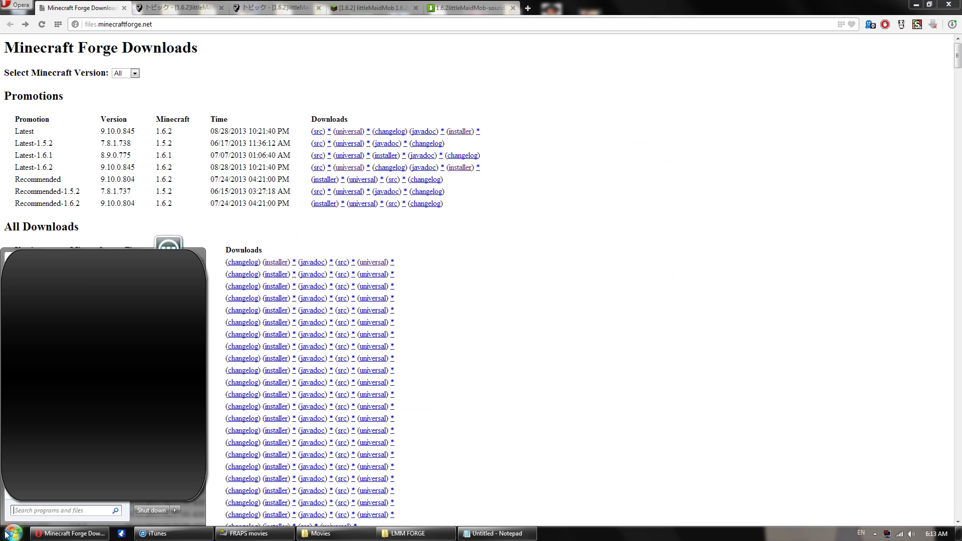
pyautogui.write('%appdata%')
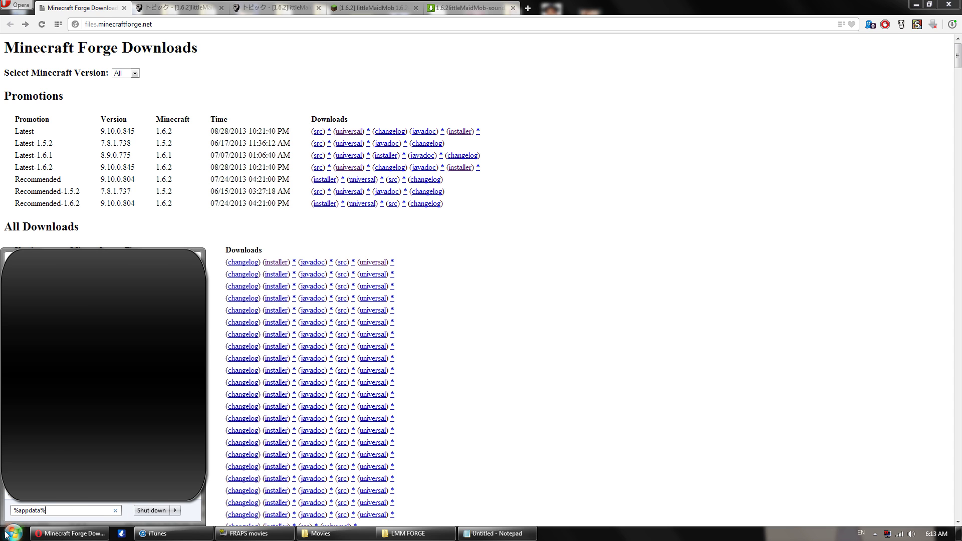
pyautogui.press('Return')
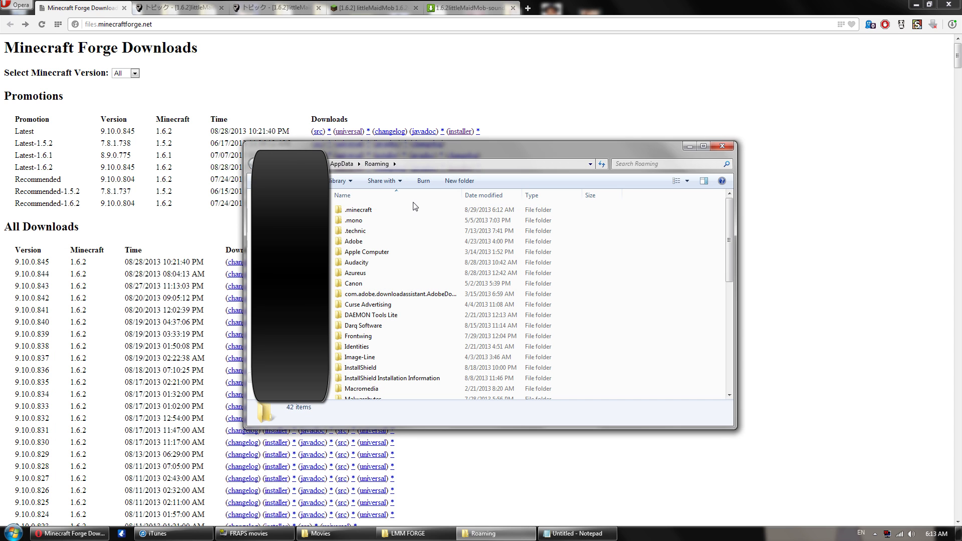
pyautogui.doubleClick(404, 210)
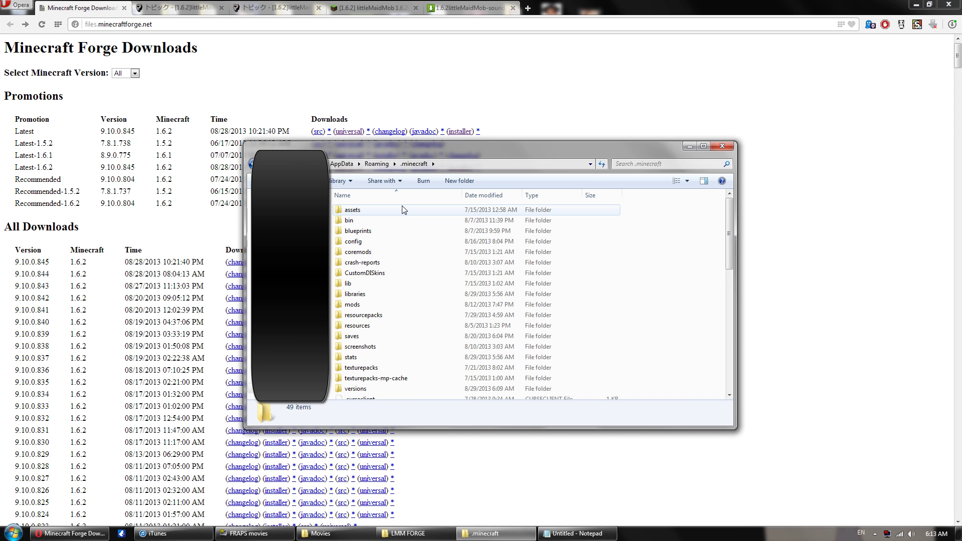
pyautogui.scroll(-2, 401, 236)
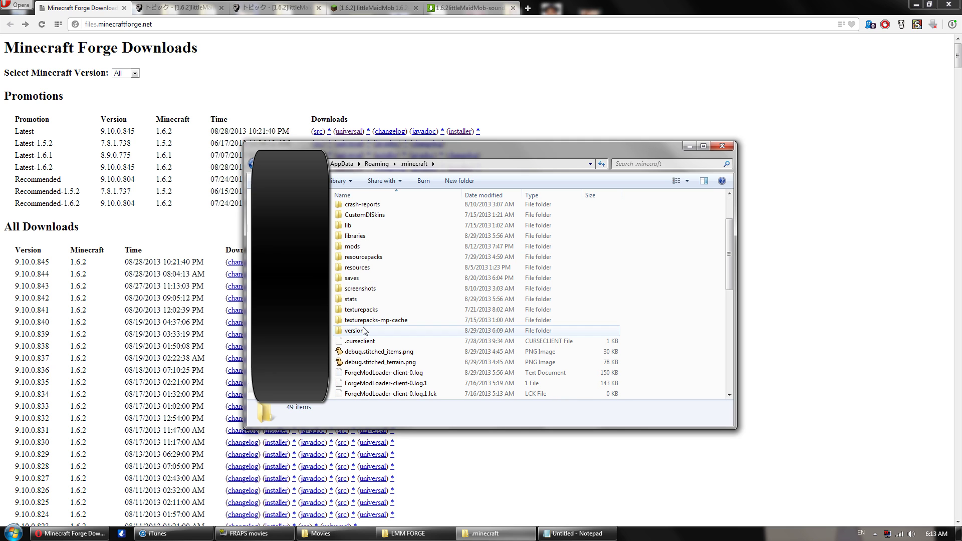
pyautogui.doubleClick(369, 331)
pyautogui.moveTo(534, 150); pyautogui.dragTo(486, 152)
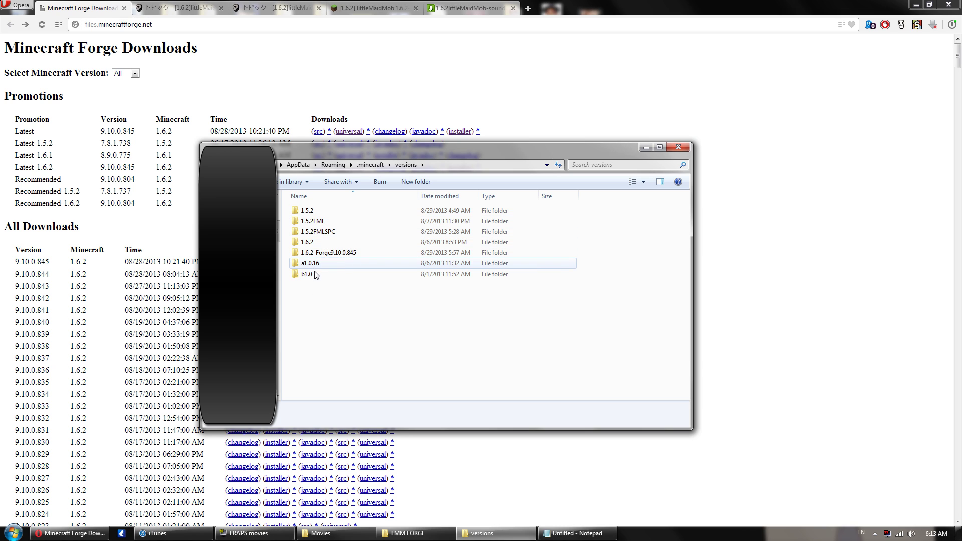
# Step: Copy and paste the 1.5.2 version folder, renaming the duplicate LMM
pyautogui.click(323, 215)
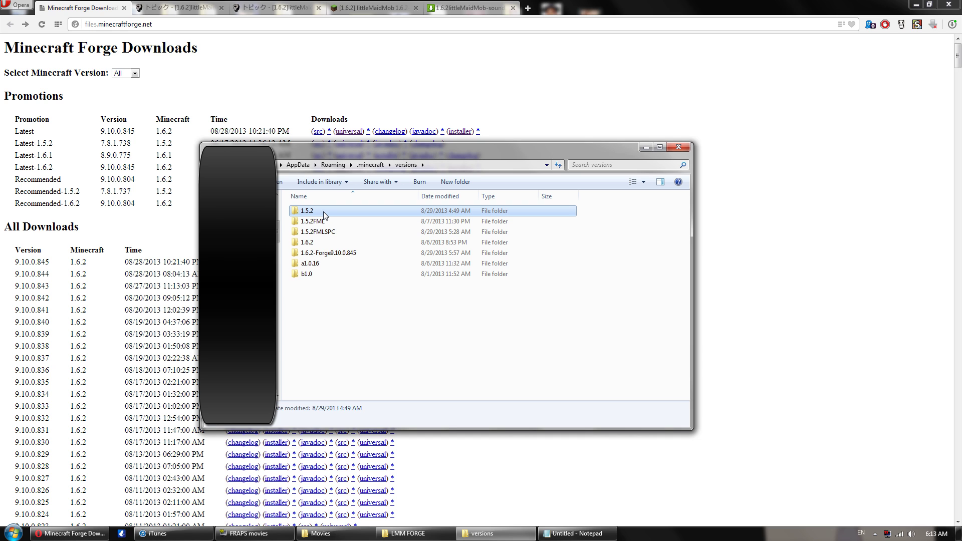
pyautogui.rightClick(324, 211)
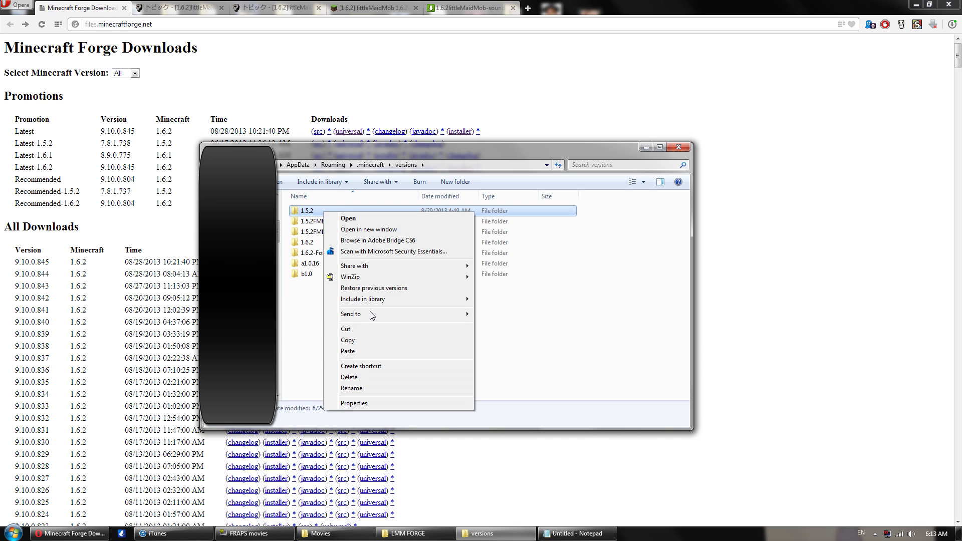
pyautogui.click(369, 342)
pyautogui.rightClick(370, 343)
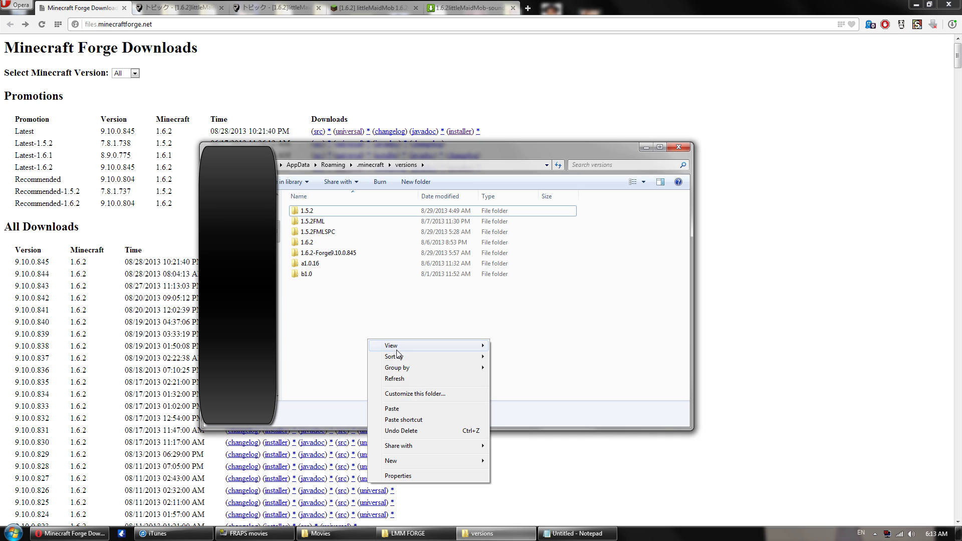
pyautogui.click(399, 408)
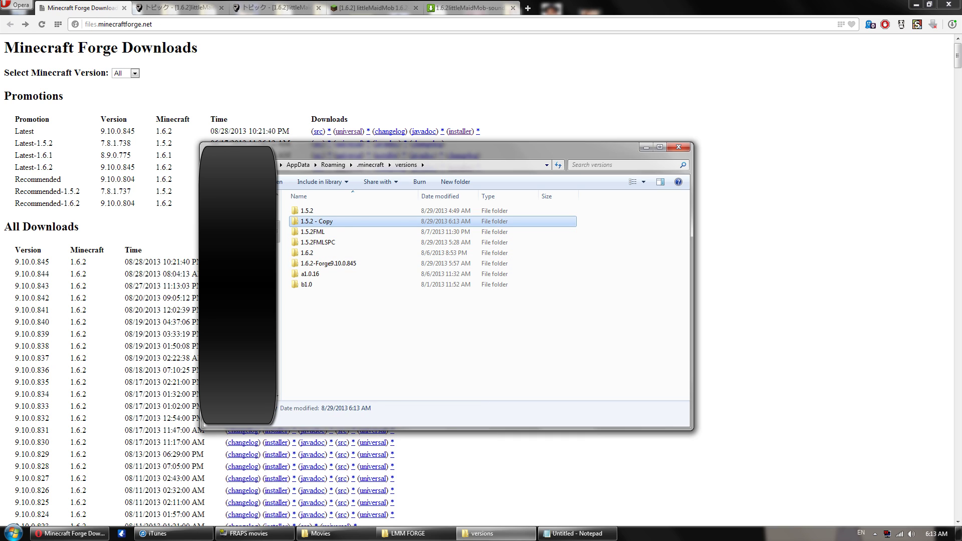
pyautogui.press('F2')
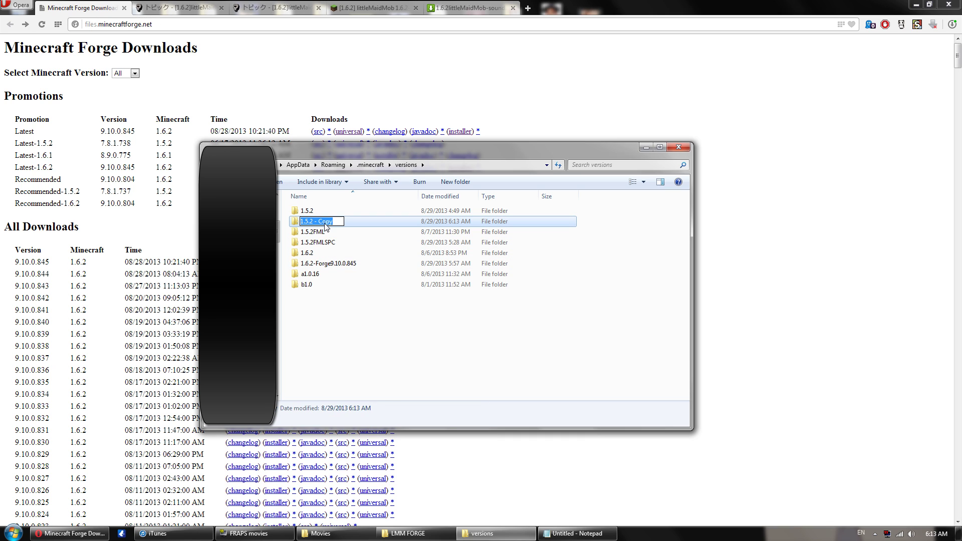
pyautogui.write('LMM')
pyautogui.press('Return')
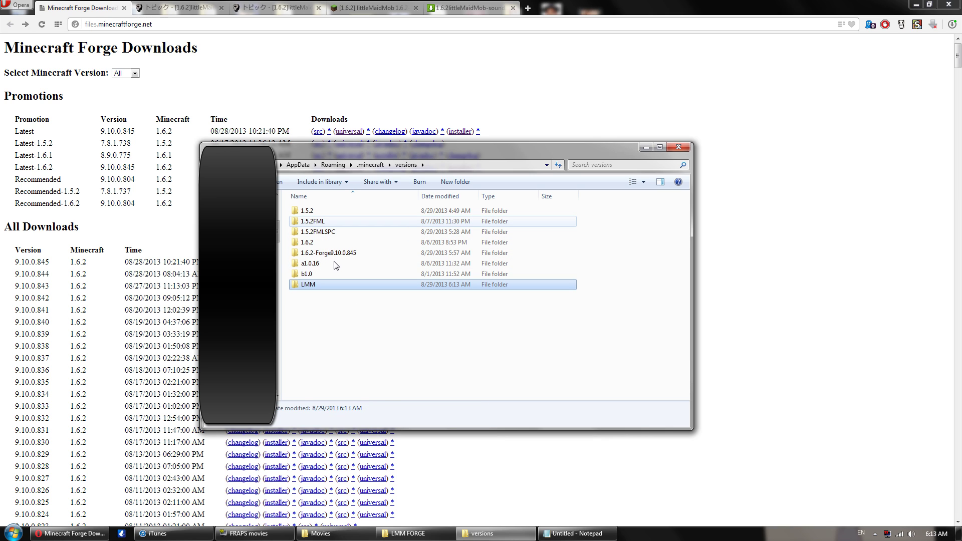
# Step: Inside the LMM folder, rename 1.5.2.jar to LMM.jar
pyautogui.doubleClick(308, 285)
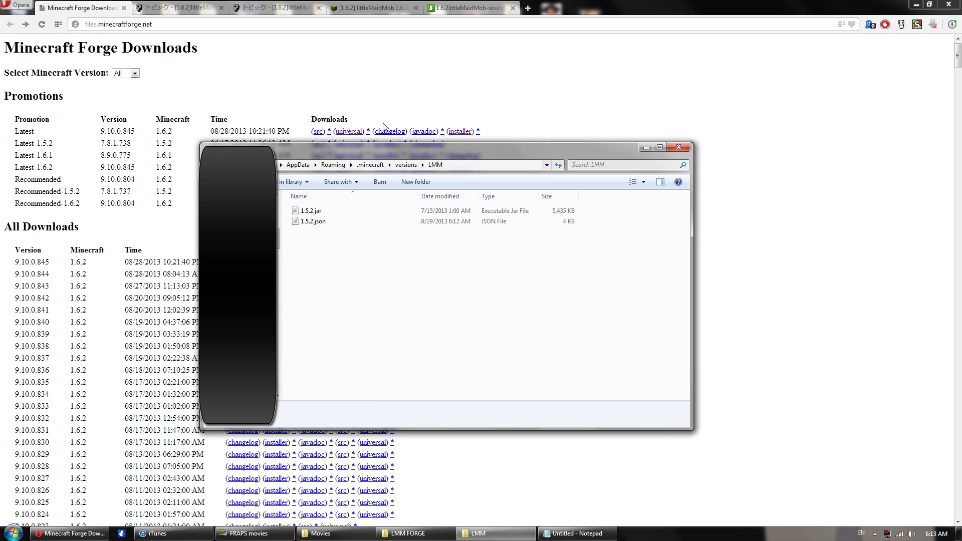
pyautogui.click(306, 213)
pyautogui.rightClick(305, 213)
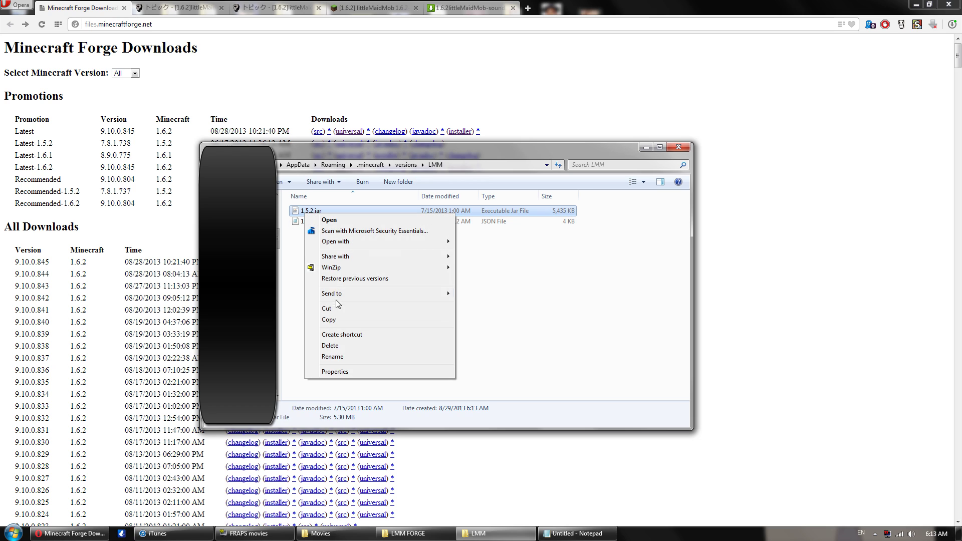
pyautogui.click(333, 357)
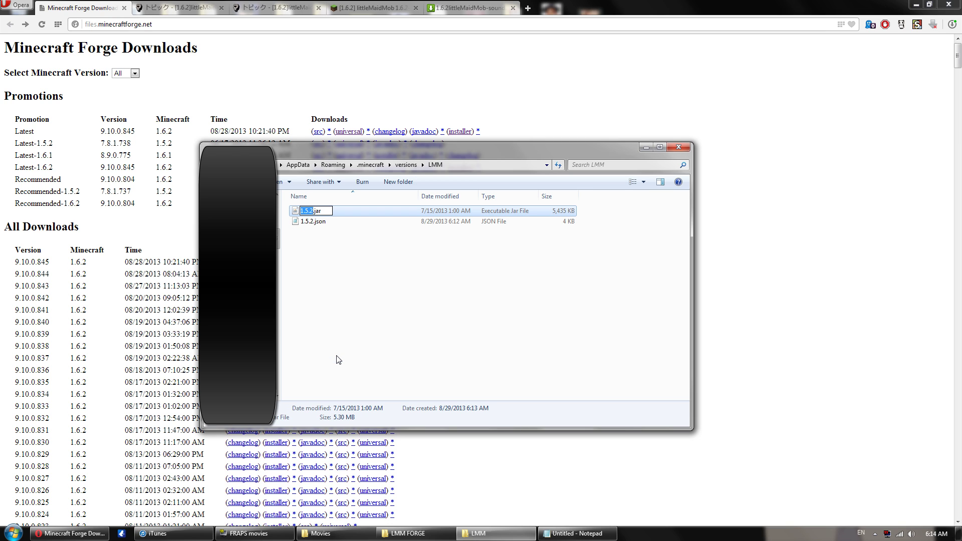
pyautogui.write('LMM')
pyautogui.press('Return')
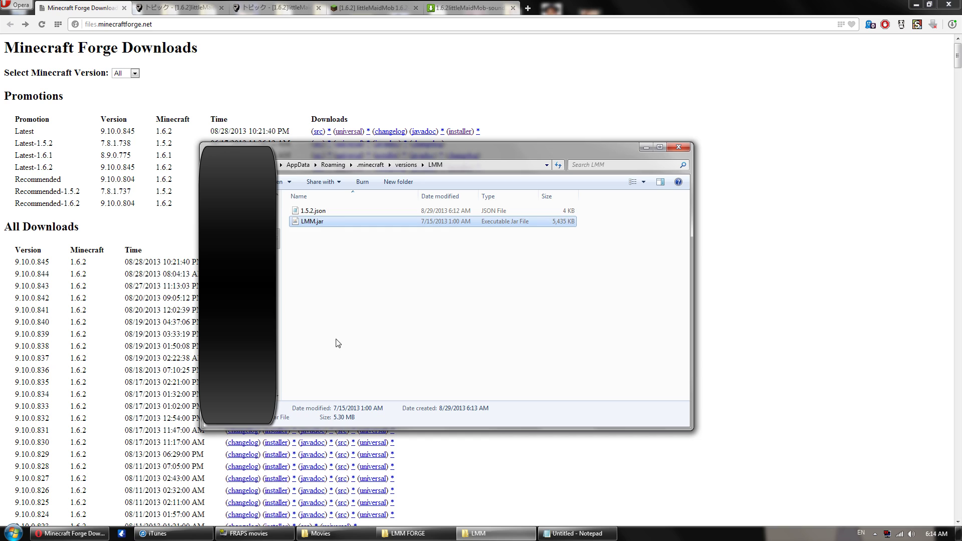
# Step: Rename 1.5.2.json to LMM.json
pyautogui.click(300, 215)
pyautogui.rightClick(301, 212)
pyautogui.click(329, 369)
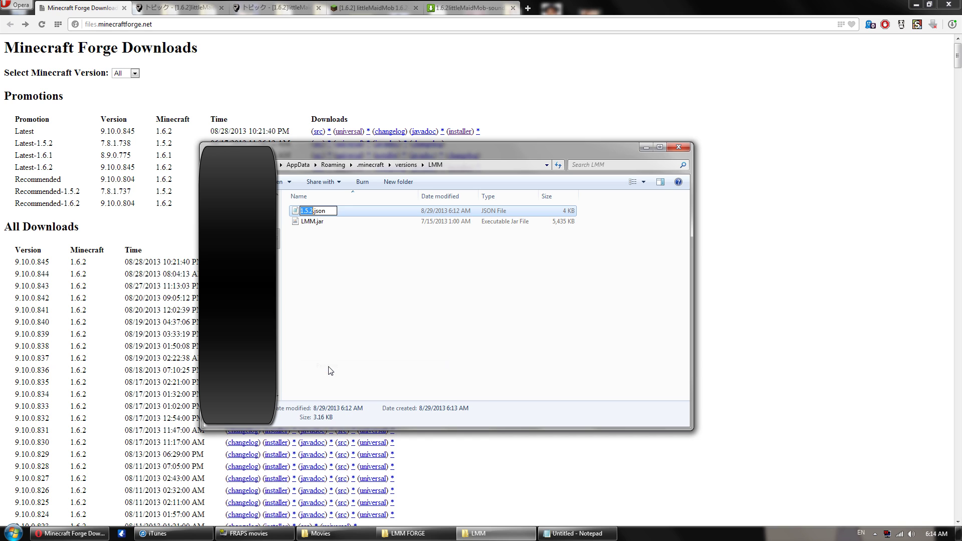
pyautogui.write('LMM')
pyautogui.press('Return')
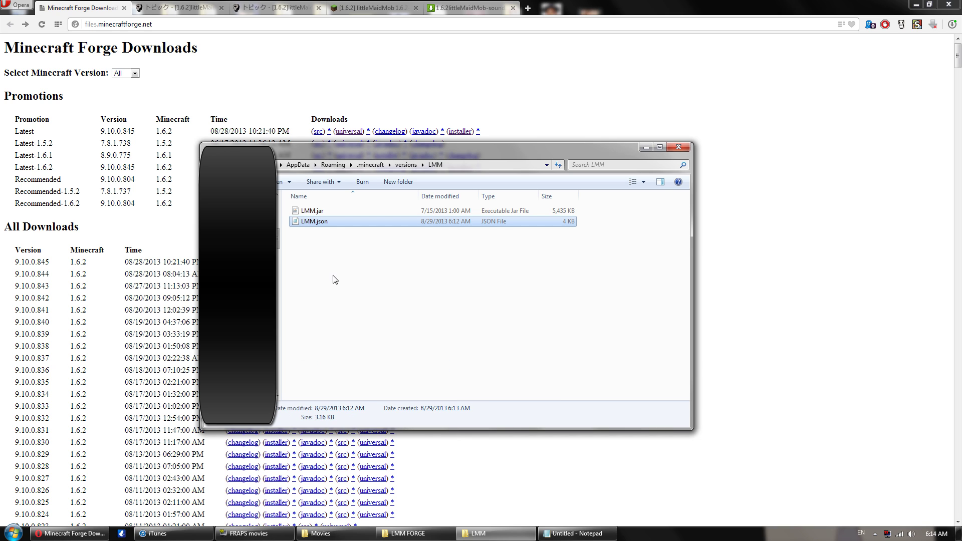
# Step: Replace the id value 1.5.2 with LMM in LMM.json, then save and close Notepad
pyautogui.rightClick(319, 225)
pyautogui.click(315, 233)
pyautogui.doubleClick(316, 225)
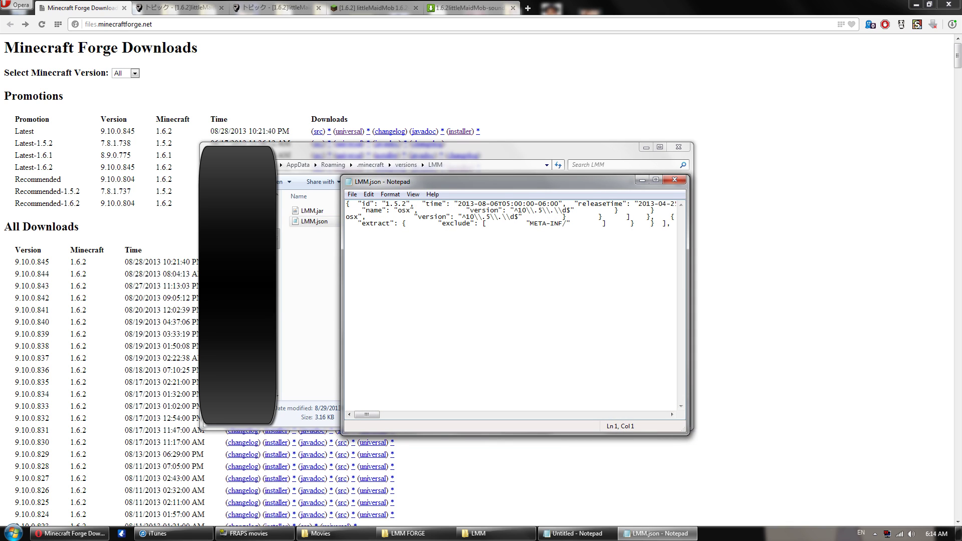
pyautogui.moveTo(386, 204); pyautogui.dragTo(403, 204)
pyautogui.press('BackSpace')
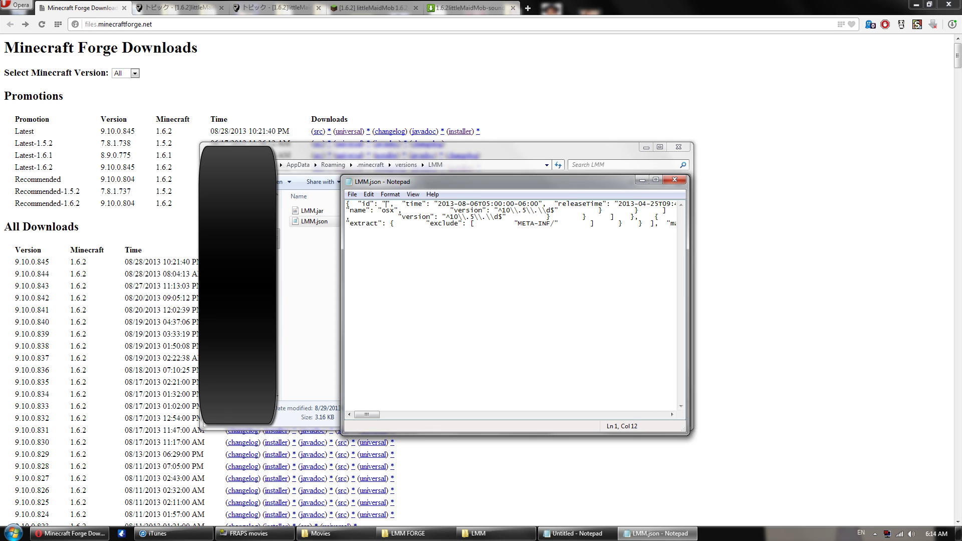
pyautogui.write('LMM')
pyautogui.click(358, 194)
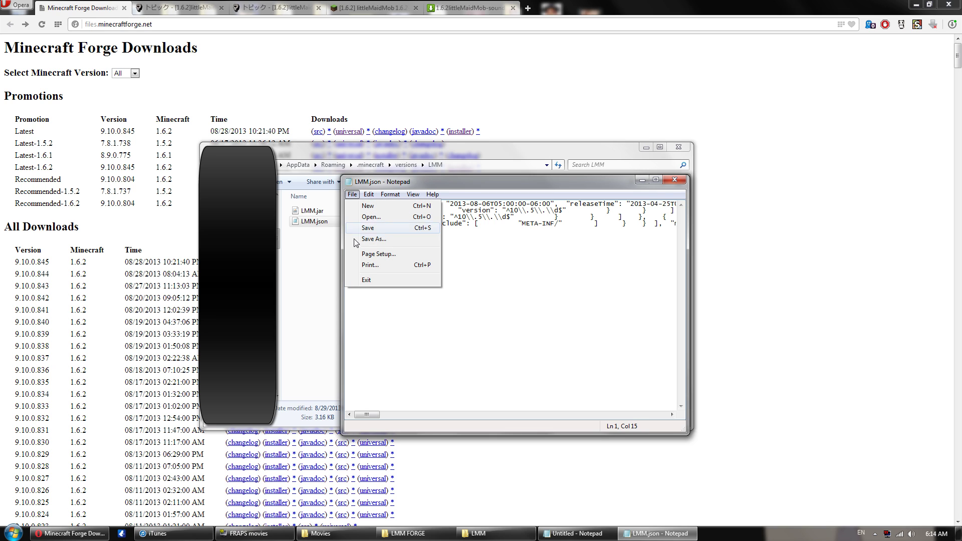
pyautogui.click(364, 227)
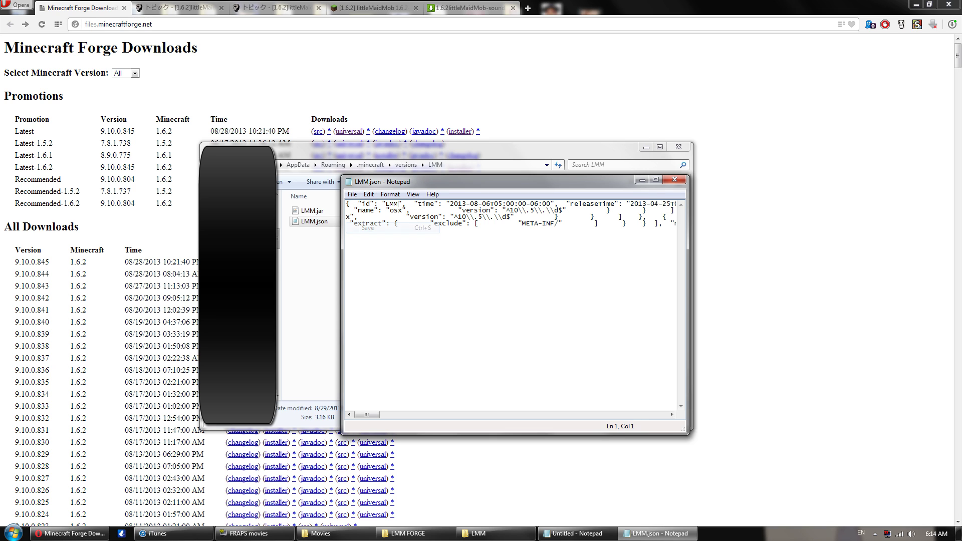
pyautogui.click(666, 182)
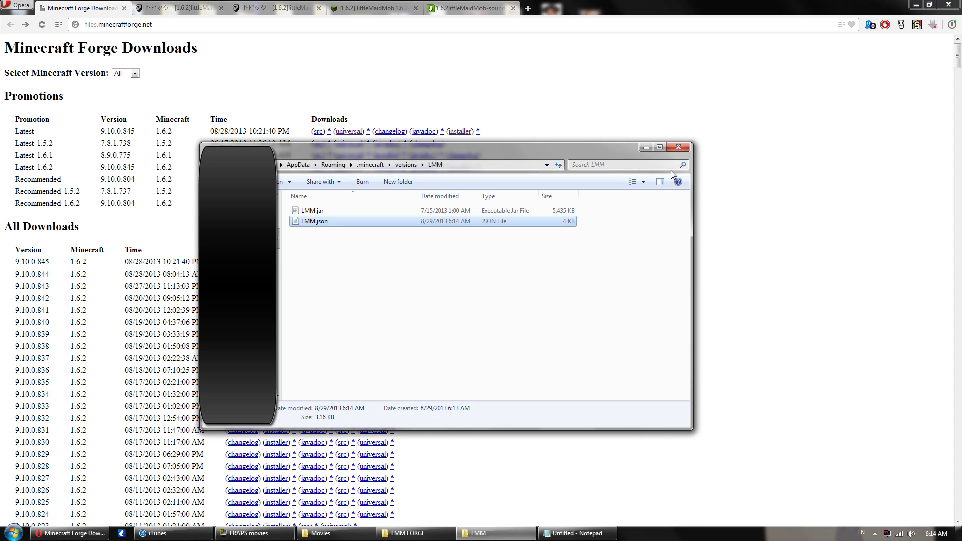
# Step: Open LMM.jar with WinZip, dismissing the invalid filename warning
pyautogui.click(319, 213)
pyautogui.rightClick(319, 214)
pyautogui.moveTo(389, 240)
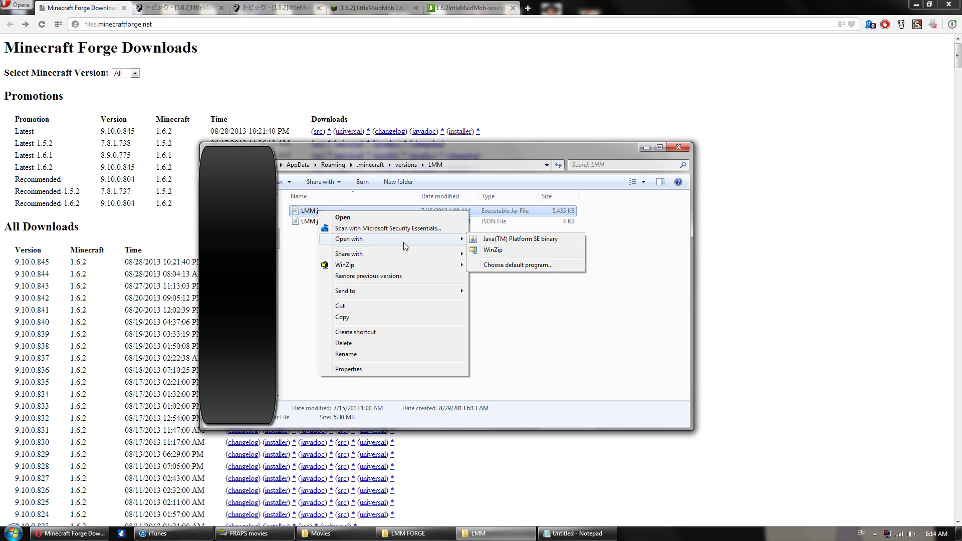
pyautogui.click(491, 250)
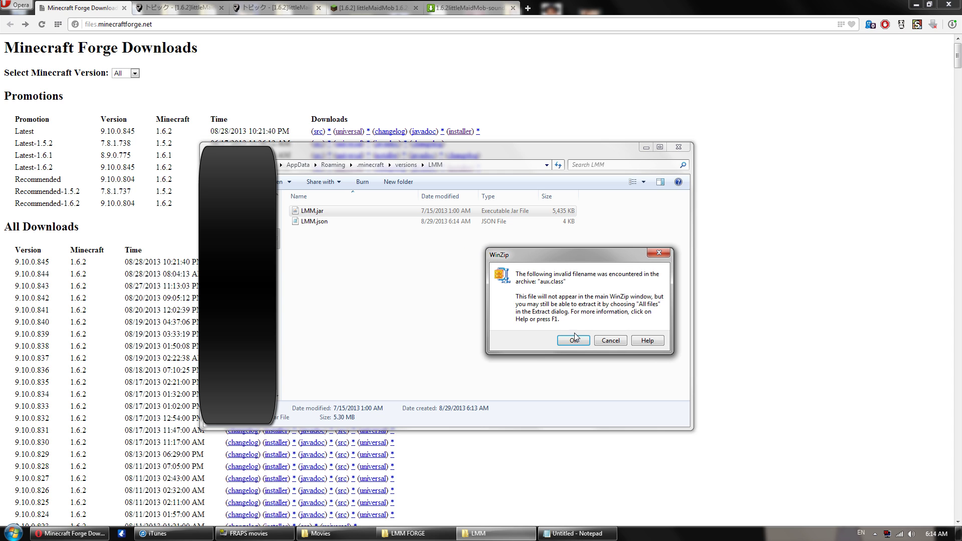
pyautogui.click(574, 341)
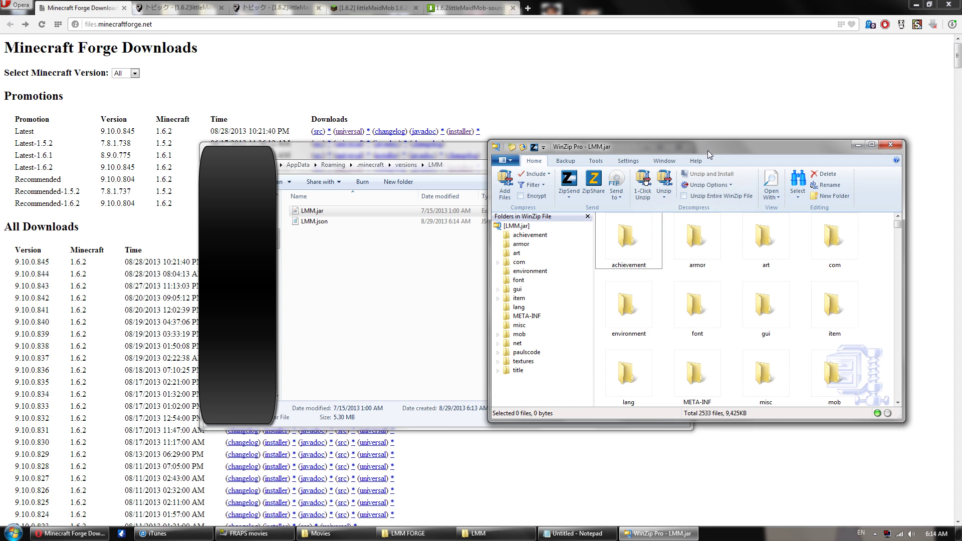
pyautogui.moveTo(708, 149); pyautogui.dragTo(521, 143)
# Step: Delete the META-INF folder from LMM.jar
pyautogui.click(350, 311)
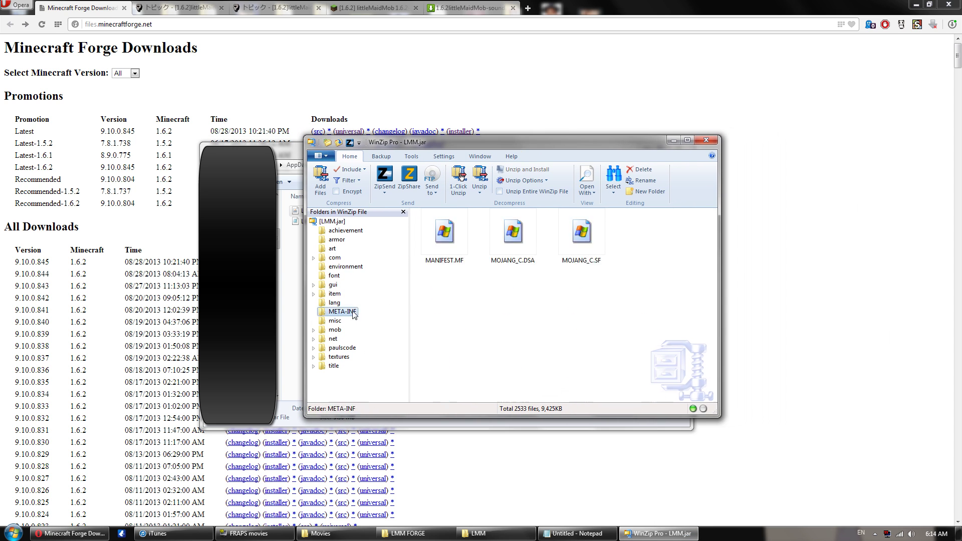
pyautogui.rightClick(353, 312)
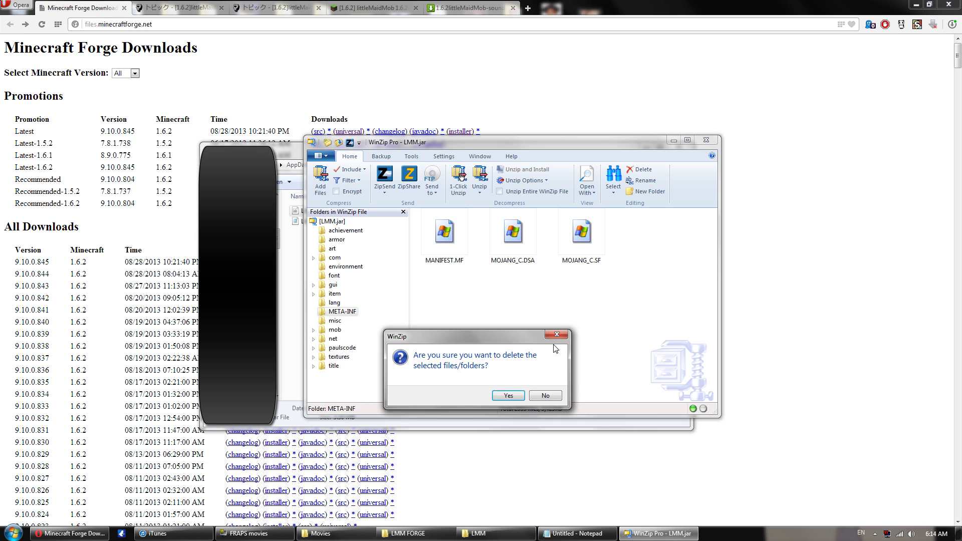
pyautogui.click(508, 396)
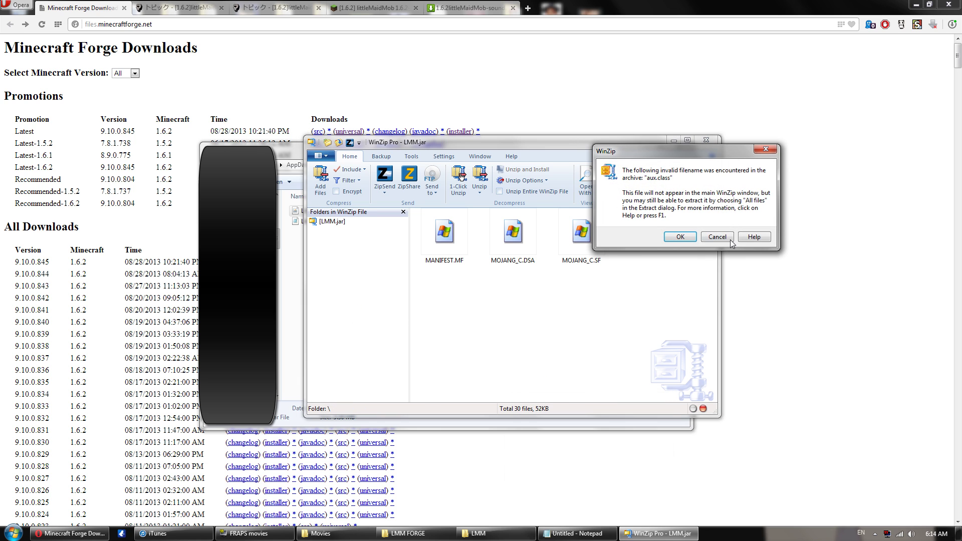
pyautogui.click(730, 239)
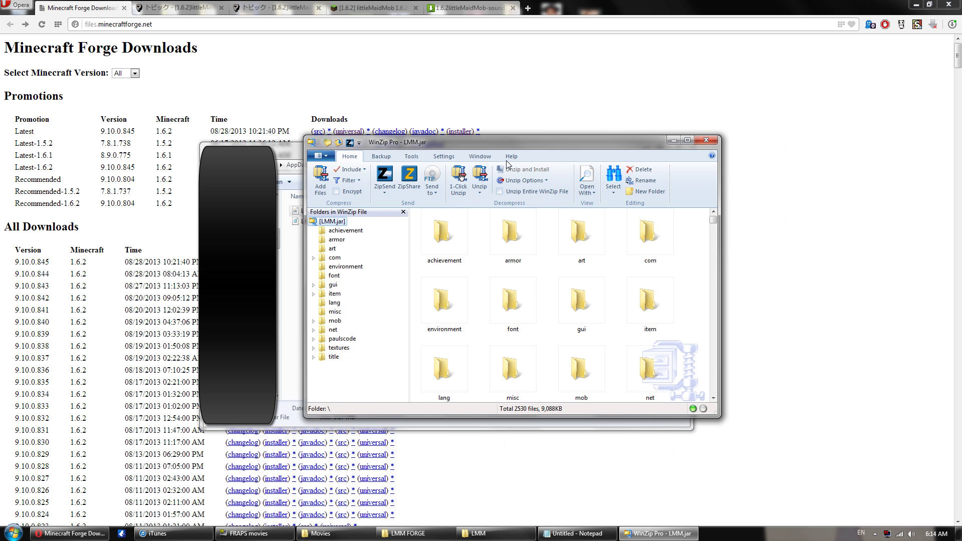
pyautogui.moveTo(510, 143); pyautogui.dragTo(327, 145)
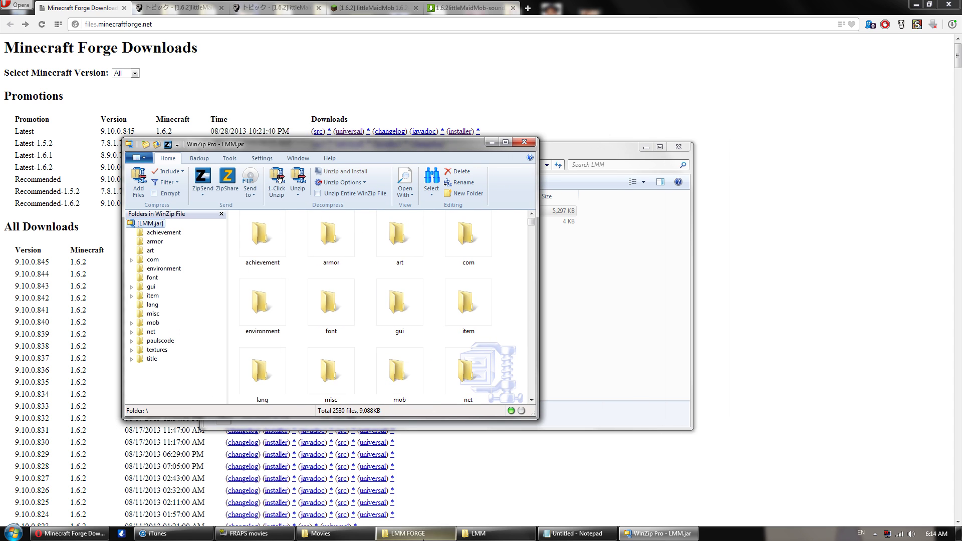
# Step: Bring the LMM FORGE folder window up beside the archive
pyautogui.click(408, 533)
pyautogui.moveTo(495, 236); pyautogui.dragTo(641, 140)
pyautogui.click(635, 307)
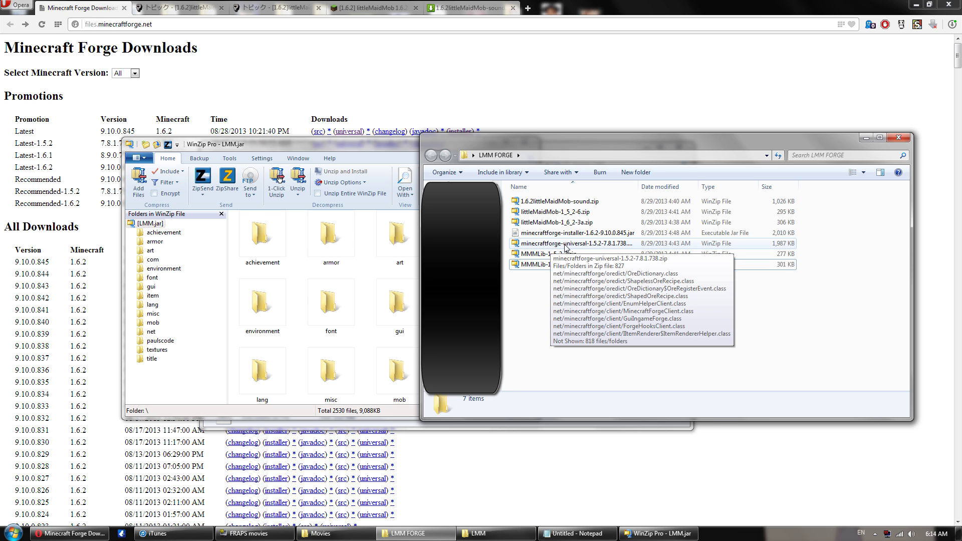
# Step: Open the Forge 1.5.2 universal zip in WinZip and arrange it beside LMM.jar
pyautogui.rightClick(566, 245)
pyautogui.click(581, 250)
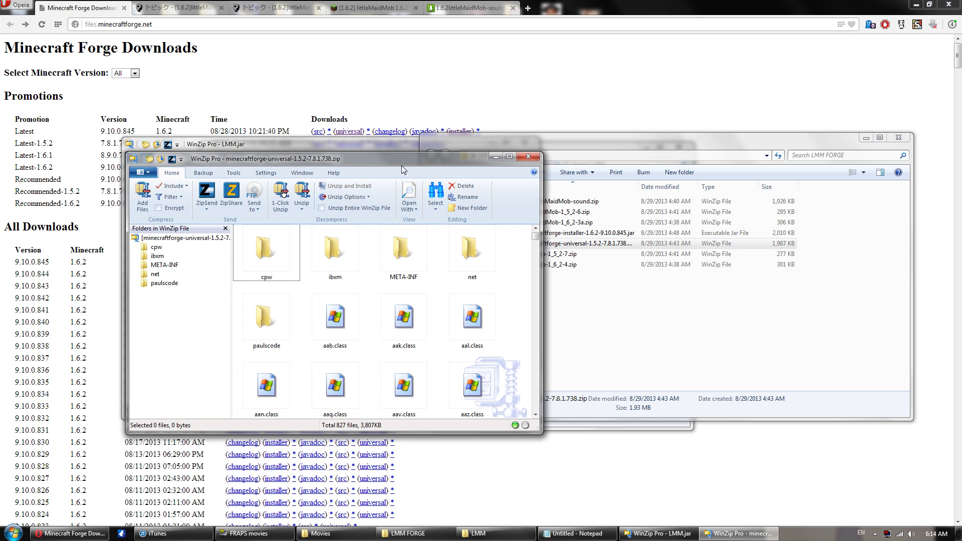
pyautogui.click(350, 145)
pyautogui.moveTo(335, 146); pyautogui.dragTo(731, 146)
pyautogui.moveTo(437, 159); pyautogui.dragTo(404, 148)
pyautogui.click(918, 264)
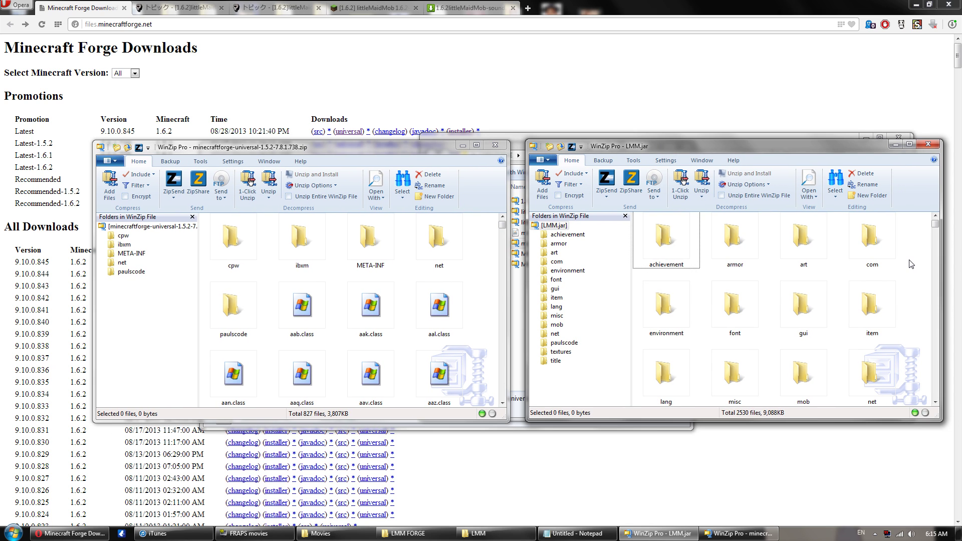
pyautogui.hotkey('ctrl', 'a')
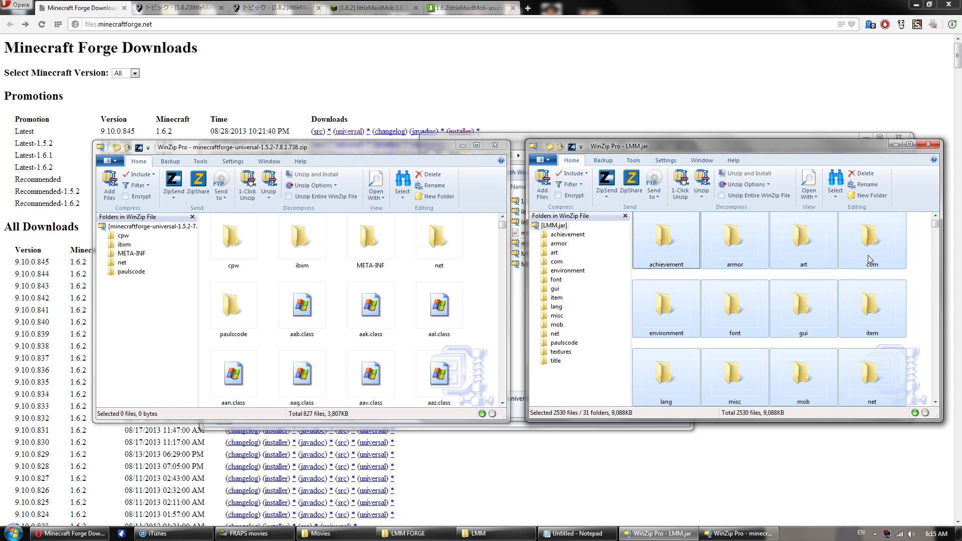
pyautogui.moveTo(732, 251); pyautogui.dragTo(806, 280)
pyautogui.click(913, 282)
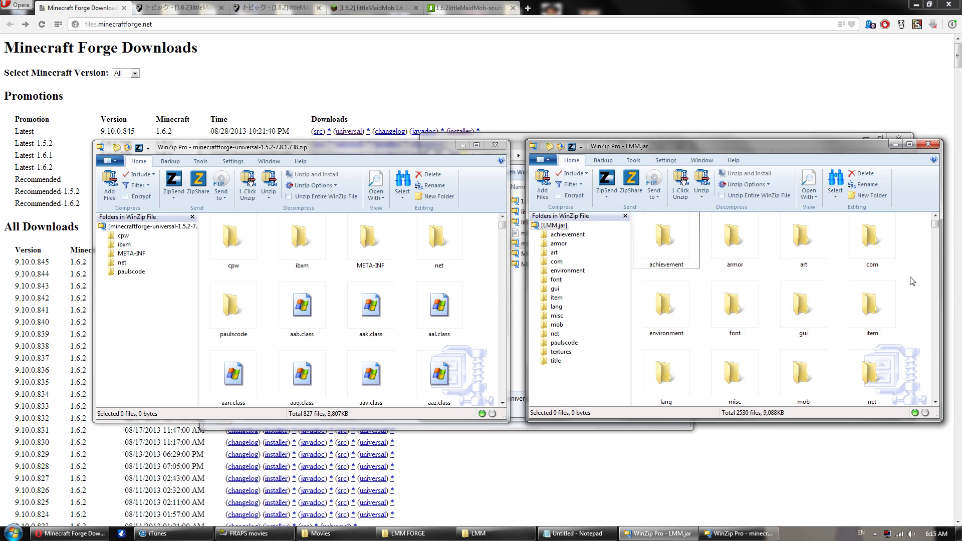
# Step: Copy all Forge universal files into LMM.jar, then close the Forge archive
pyautogui.click(476, 289)
pyautogui.hotkey('ctrl', 'a')
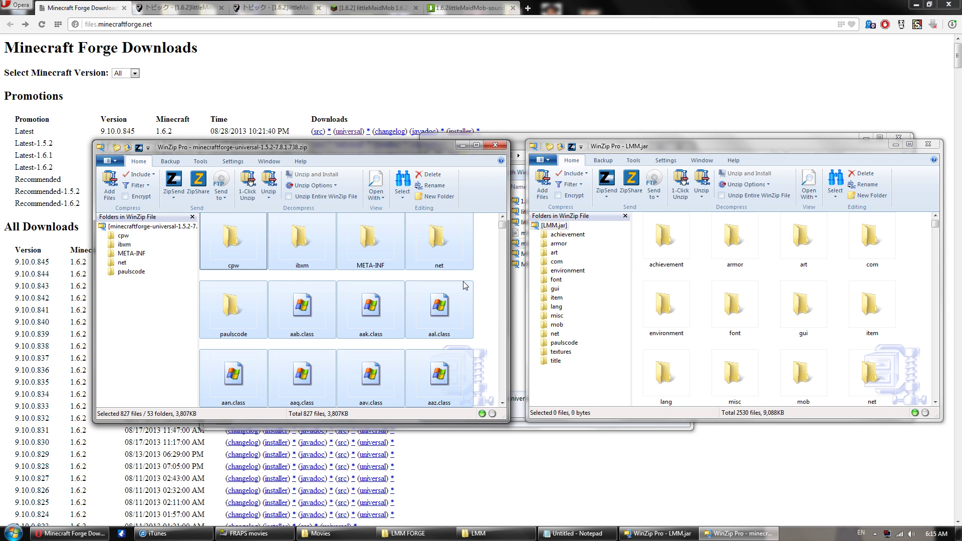
pyautogui.moveTo(446, 246); pyautogui.dragTo(919, 281)
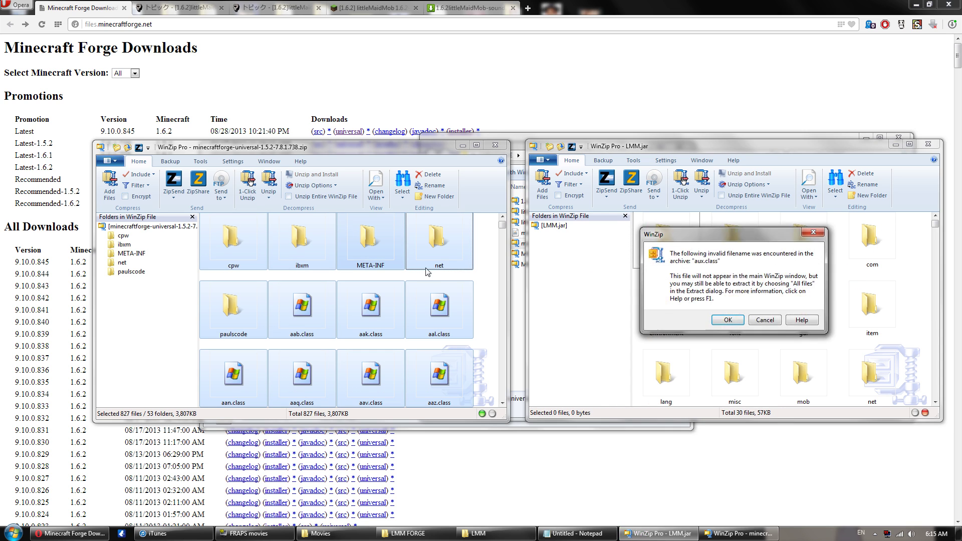
pyautogui.click(728, 321)
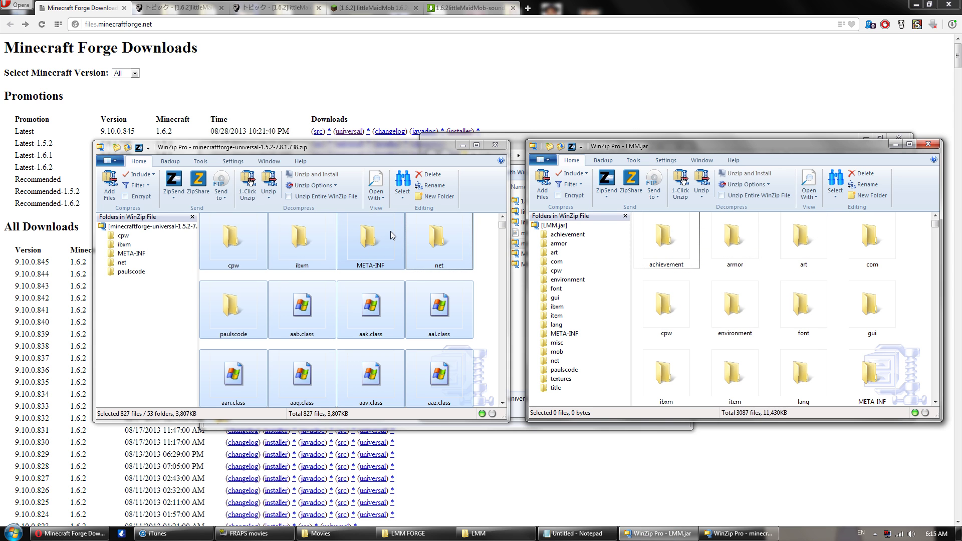
pyautogui.click(496, 145)
pyautogui.moveTo(761, 148); pyautogui.dragTo(485, 146)
pyautogui.scroll(-2, 604, 287)
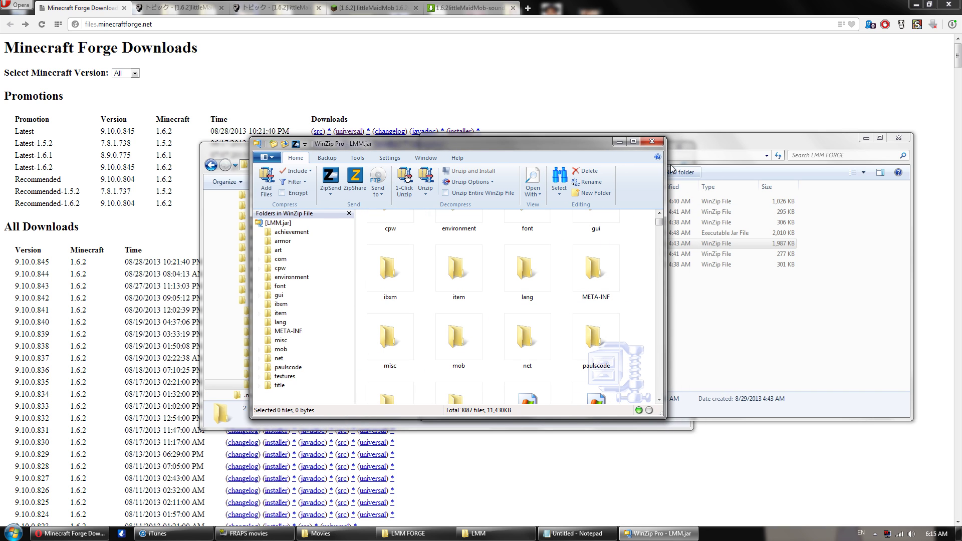
# Step: Close LMM.jar and launch the Minecraft Launcher from the Windows search
pyautogui.click(653, 143)
pyautogui.moveTo(645, 146); pyautogui.dragTo(462, 152)
pyautogui.press('super')
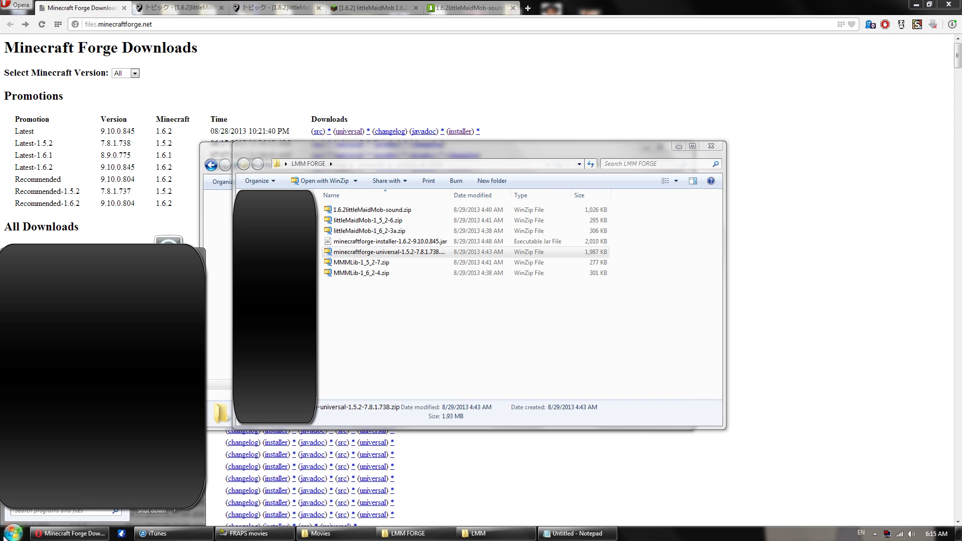
pyautogui.write('minecraft.exe')
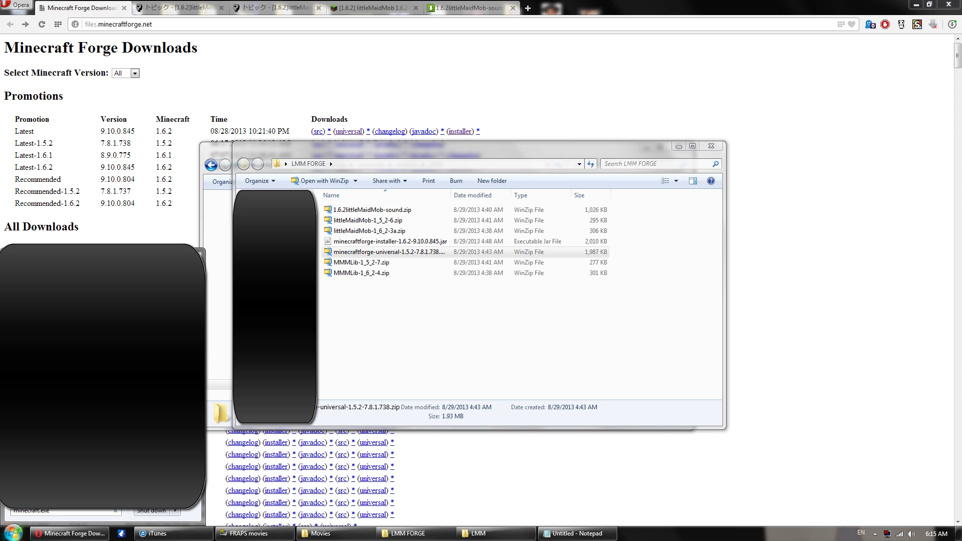
pyautogui.press('Return')
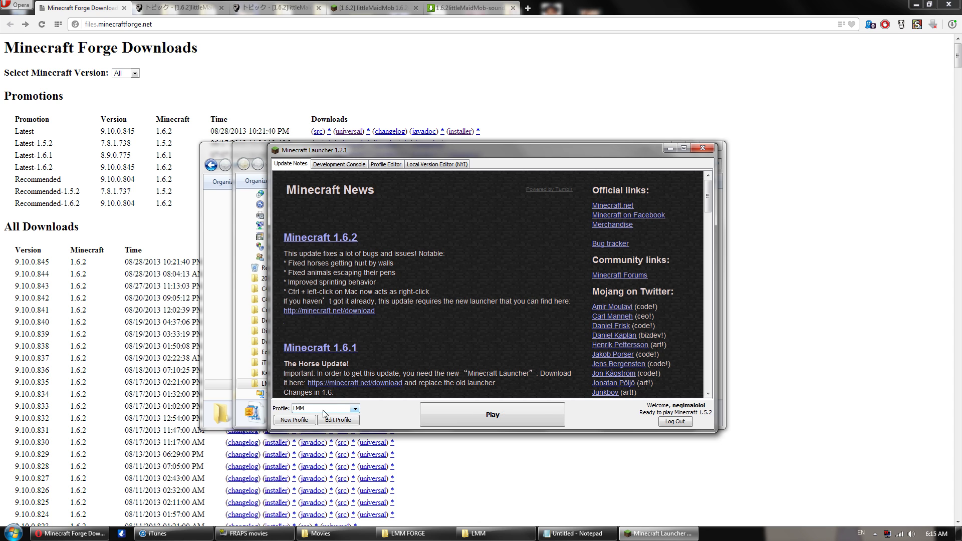
# Step: Set the LMM profile's version to release LMM and save the profile
pyautogui.click(338, 421)
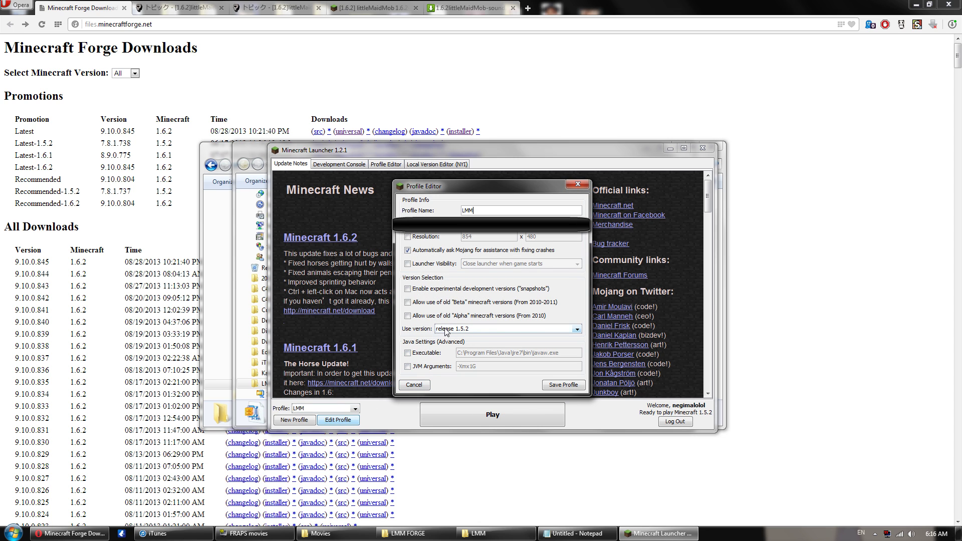
pyautogui.click(462, 329)
pyautogui.scroll(2, 492, 347)
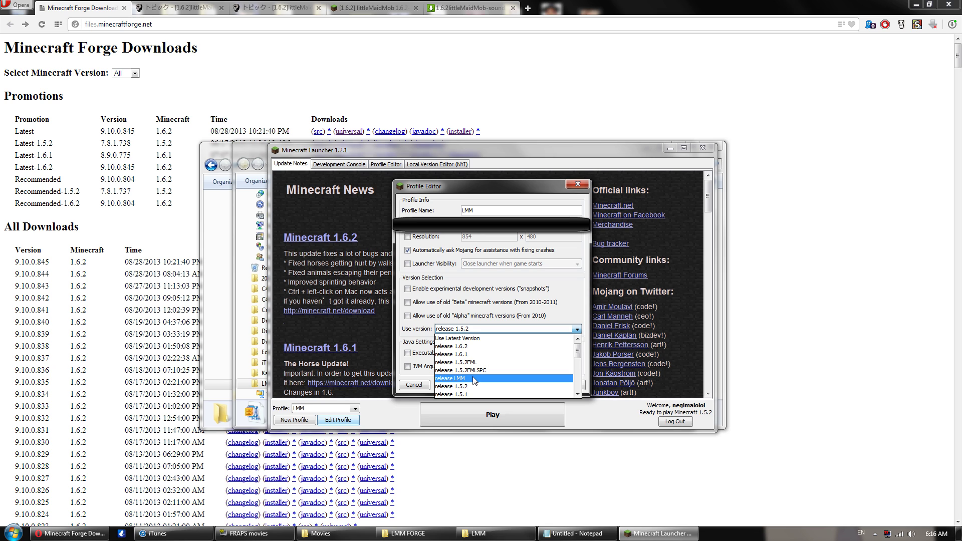
pyautogui.click(473, 377)
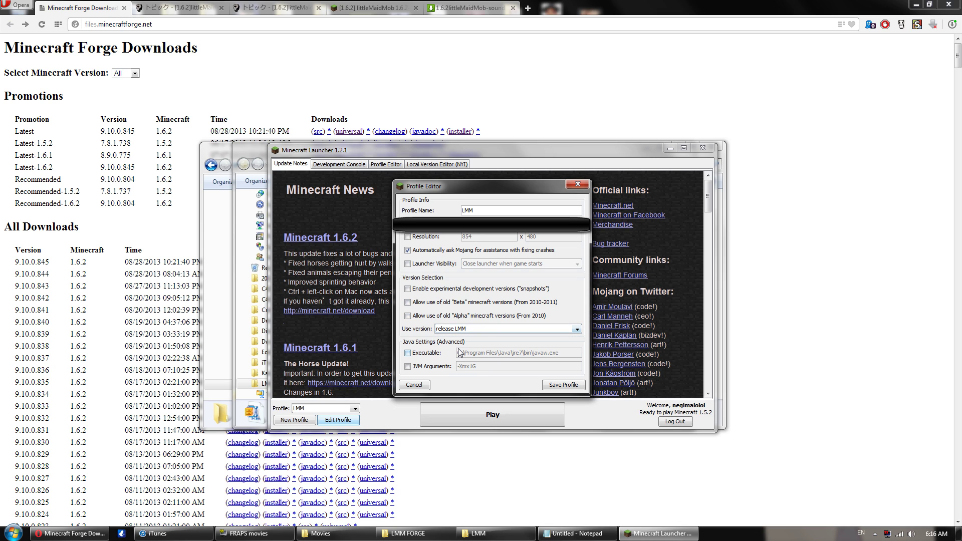
pyautogui.click(553, 386)
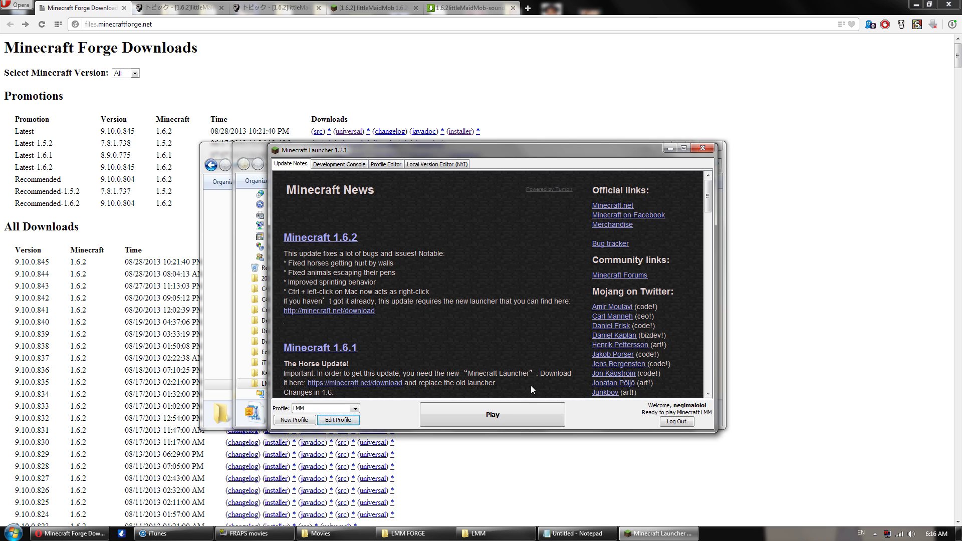
# Step: Launch Minecraft with the LMM profile, then bring the Notepad notes to the front
pyautogui.click(498, 414)
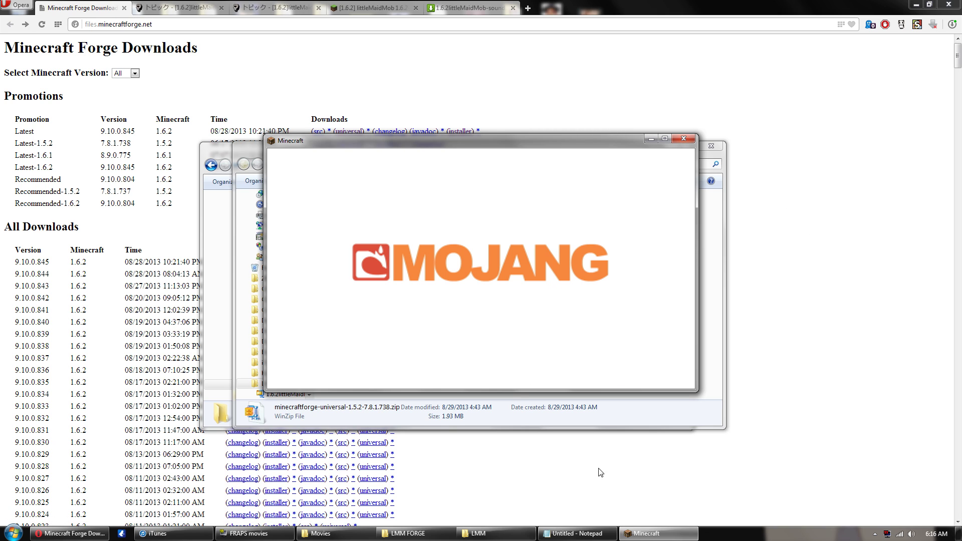
pyautogui.click(577, 534)
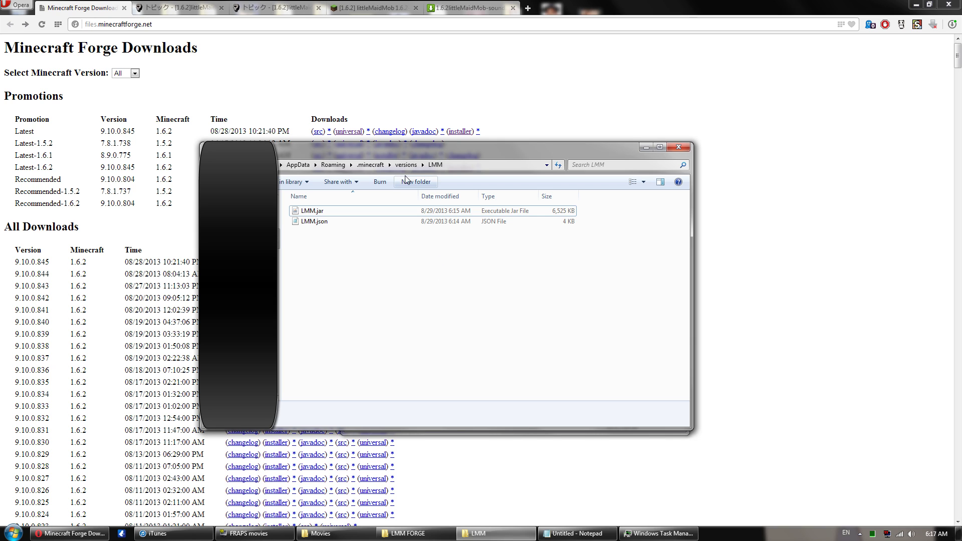
# Step: Go up to .minecraft and open its mods folder
pyautogui.click(372, 166)
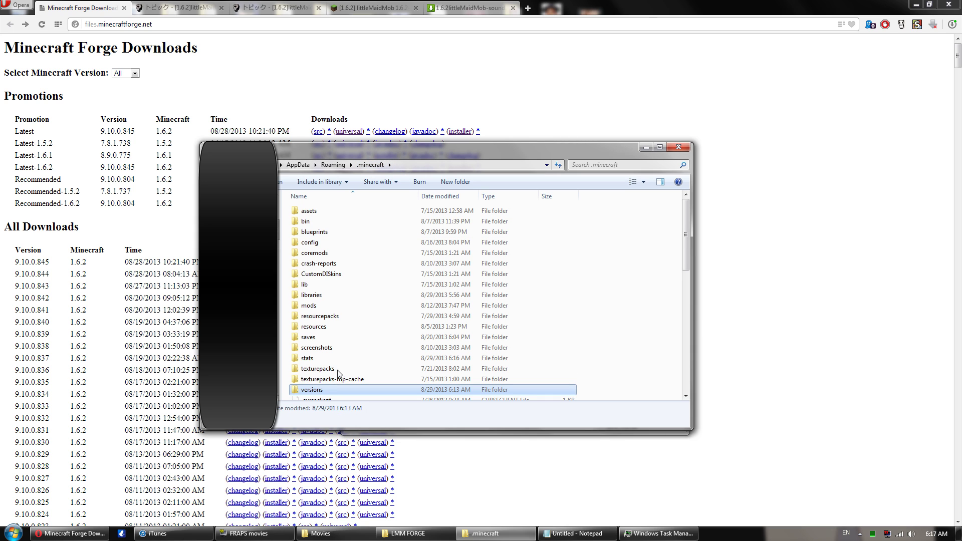
pyautogui.doubleClick(327, 307)
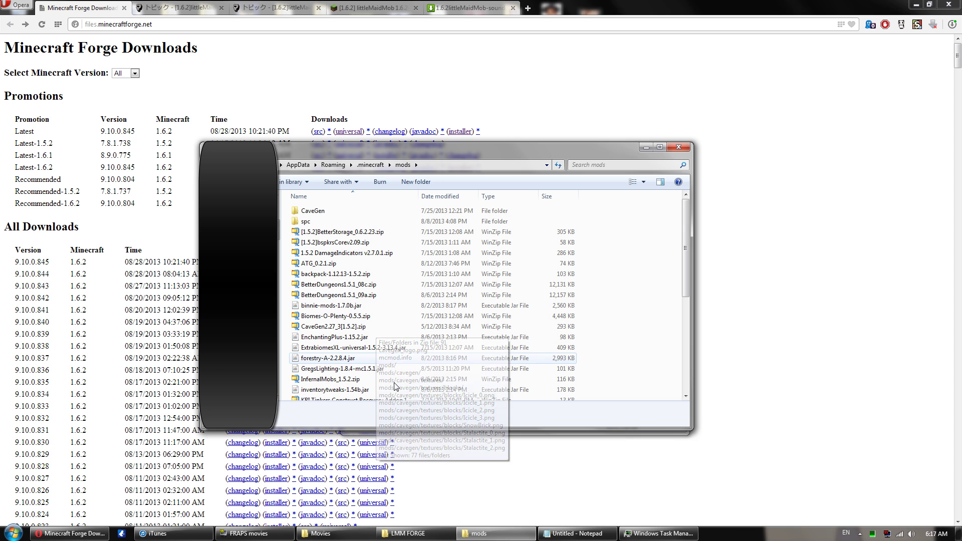
pyautogui.scroll(-5, 452, 391)
pyautogui.scroll(6, 630, 387)
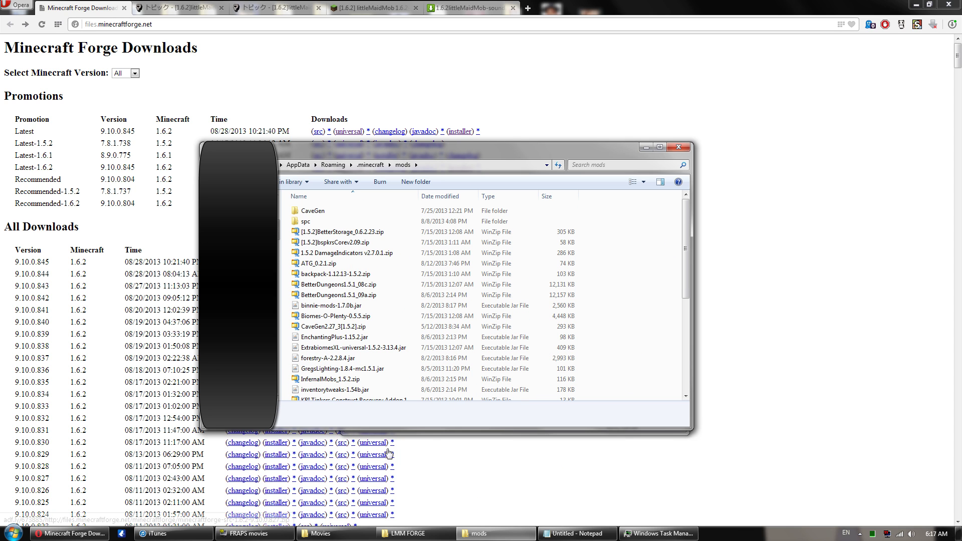
# Step: In LMM FORGE, select littleMaidMob-1_5_2-6.zip and MMMLib-1_5_2-7.zip
pyautogui.click(407, 534)
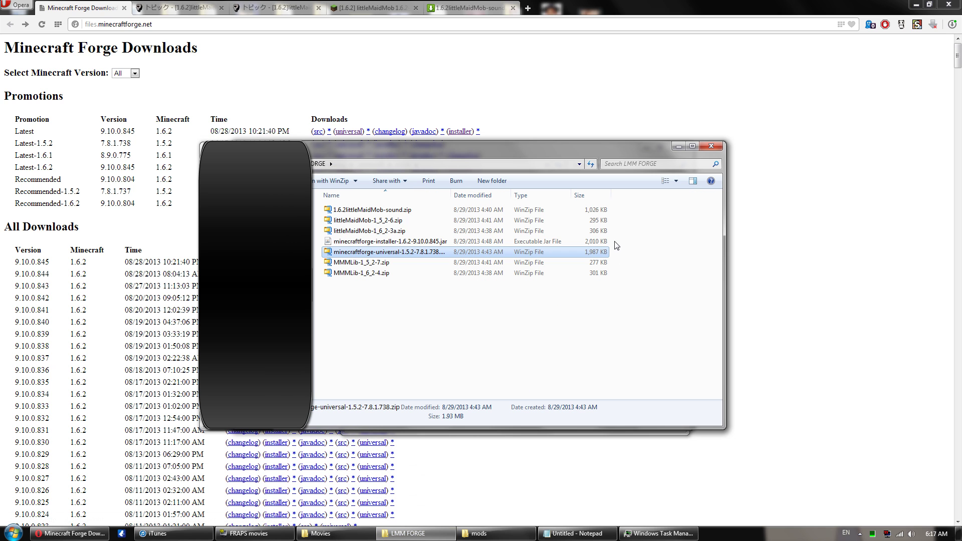
pyautogui.click(399, 222)
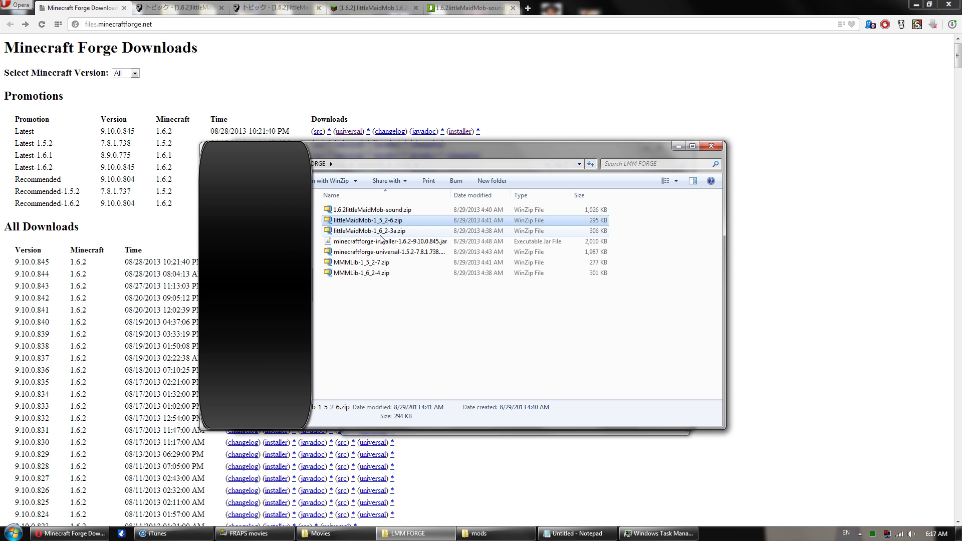
pyautogui.keyDown('ctrl'); pyautogui.click(361, 262); pyautogui.keyUp('ctrl')
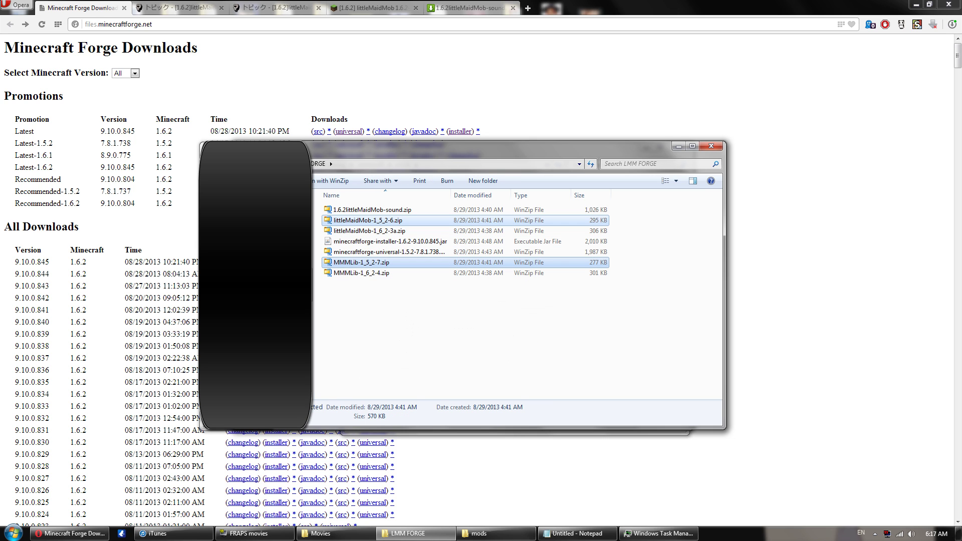
pyautogui.moveTo(356, 155); pyautogui.dragTo(605, 161)
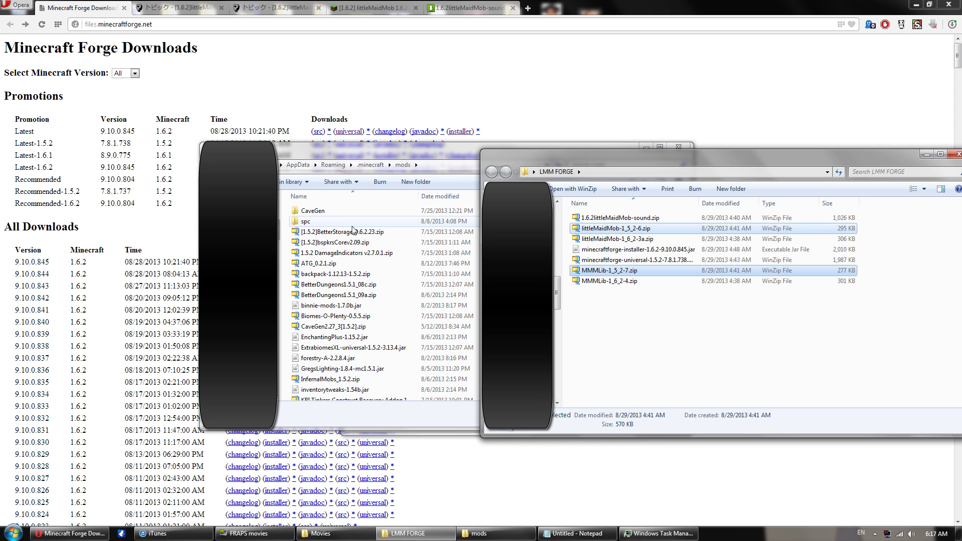
pyautogui.moveTo(716, 158); pyautogui.dragTo(451, 154)
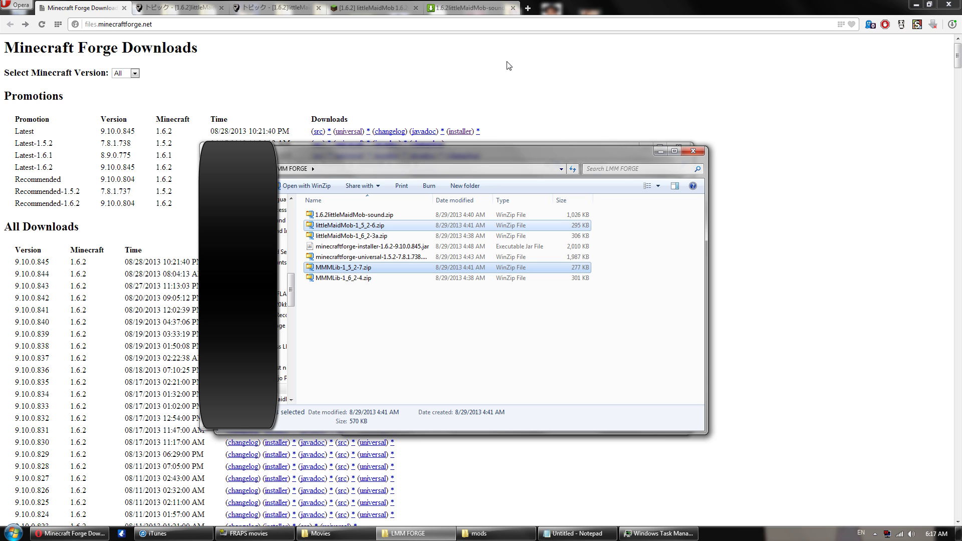
# Step: Scroll the littleMaidMob forum thread down to its Installation steps
pyautogui.click(372, 10)
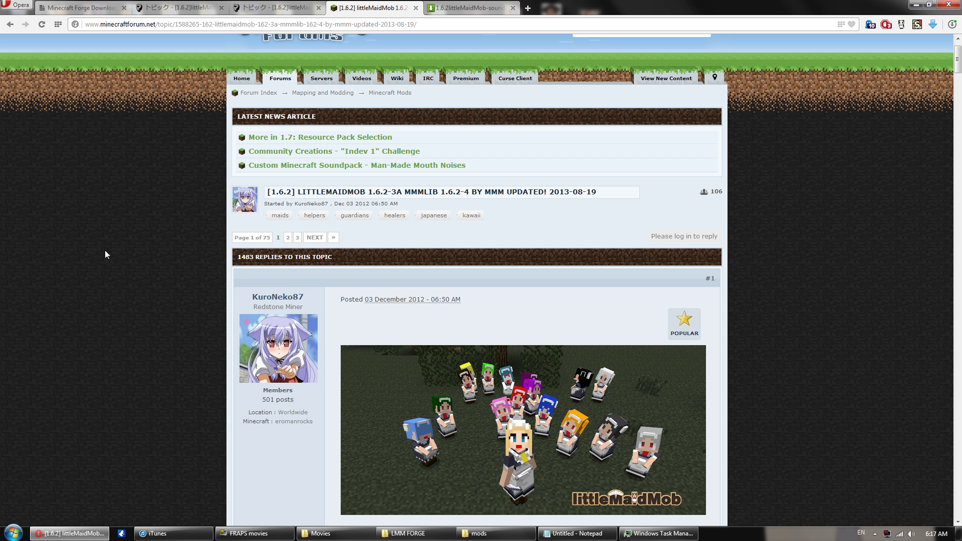
pyautogui.scroll(-4, 104, 251)
pyautogui.scroll(-4, 100, 247)
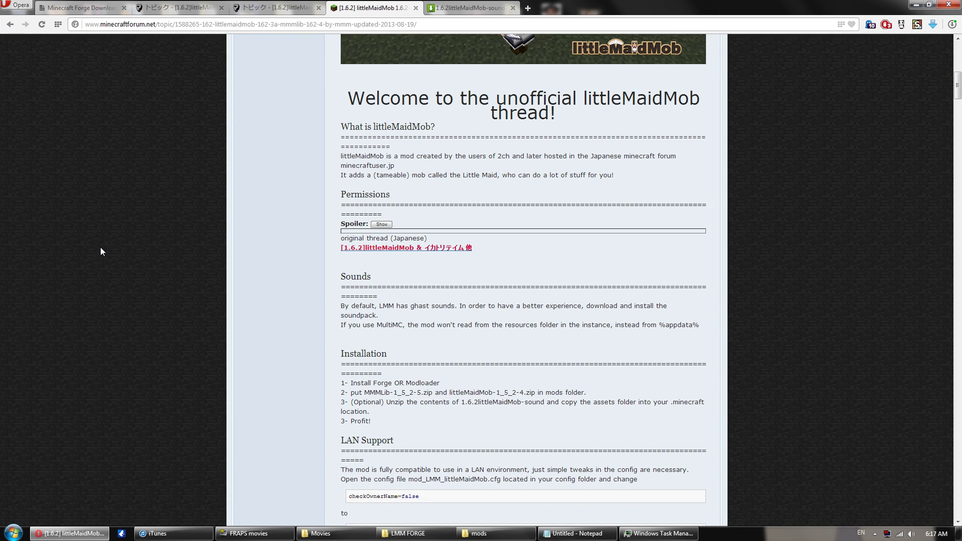
pyautogui.scroll(-4, 100, 248)
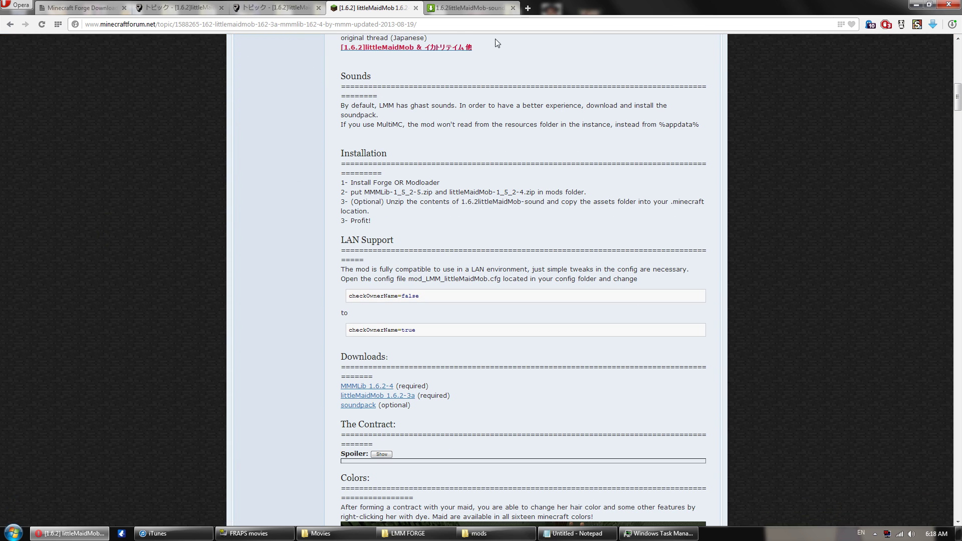
# Step: Check the sound pack download page, then return to the LMM FORGE folder
pyautogui.click(467, 9)
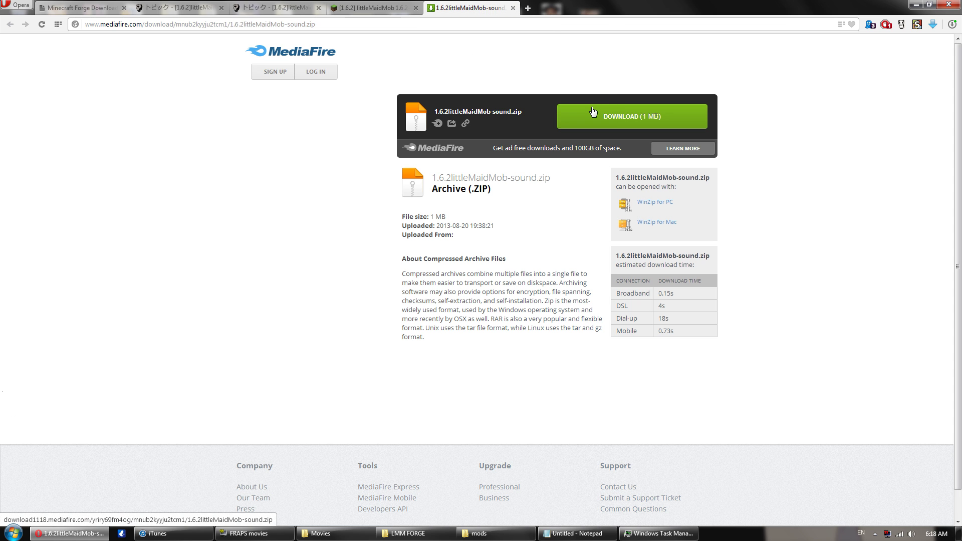
pyautogui.click(365, 13)
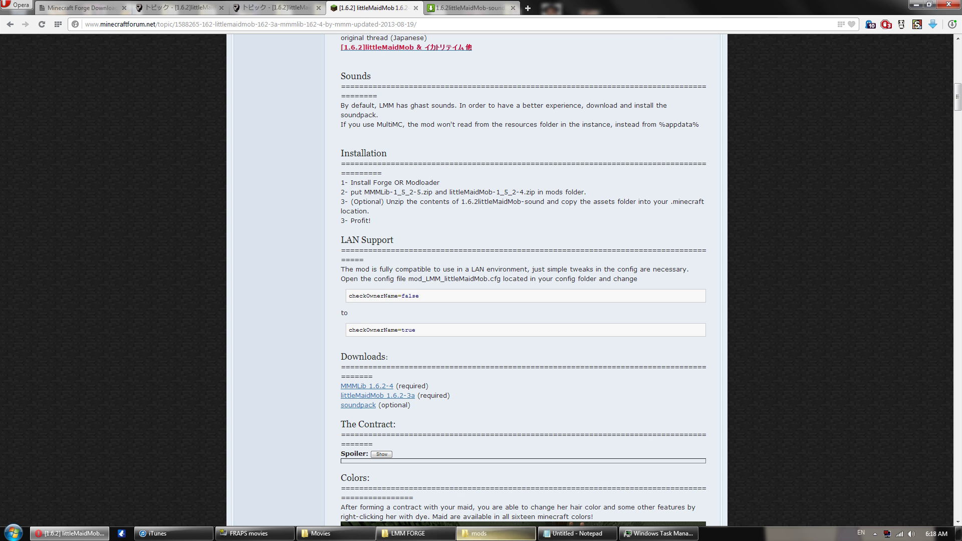
pyautogui.moveTo(409, 533)
pyautogui.click(462, 474)
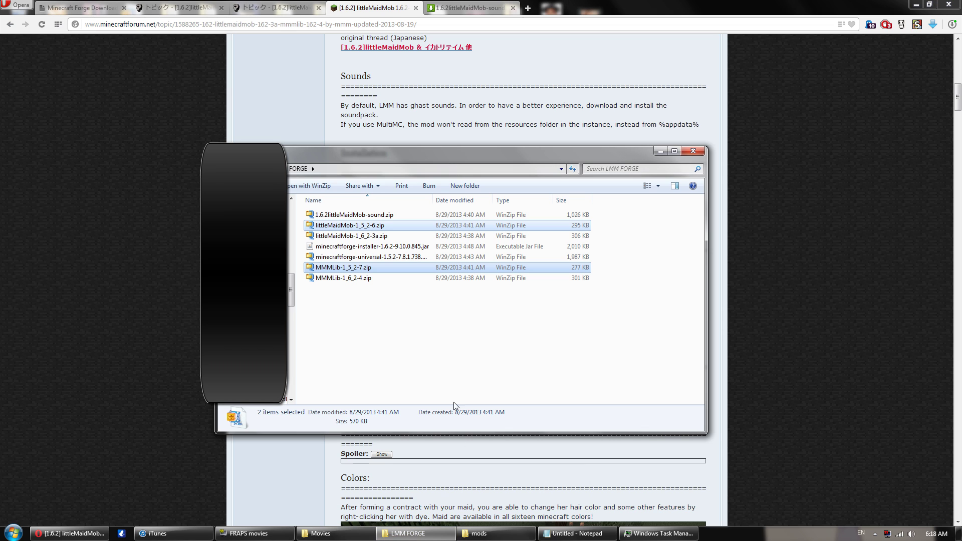
# Step: Take the mods window up to .minecraft and clear the LMM FORGE file selection
pyautogui.click(479, 534)
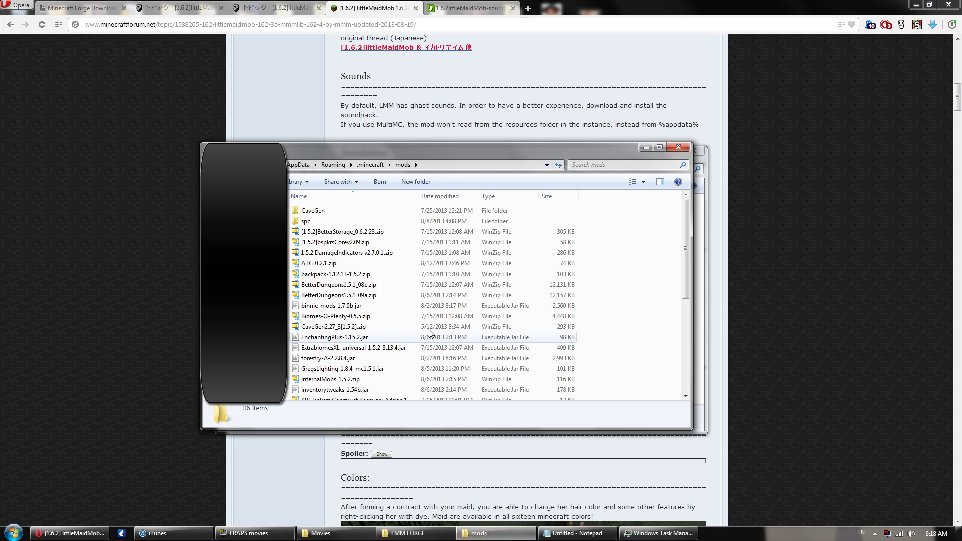
pyautogui.click(364, 167)
pyautogui.click(408, 533)
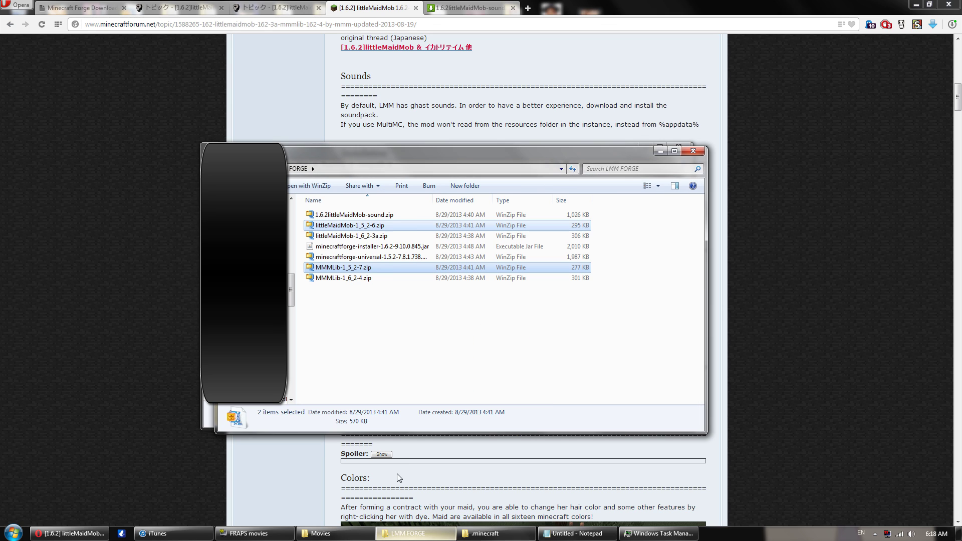
pyautogui.click(393, 287)
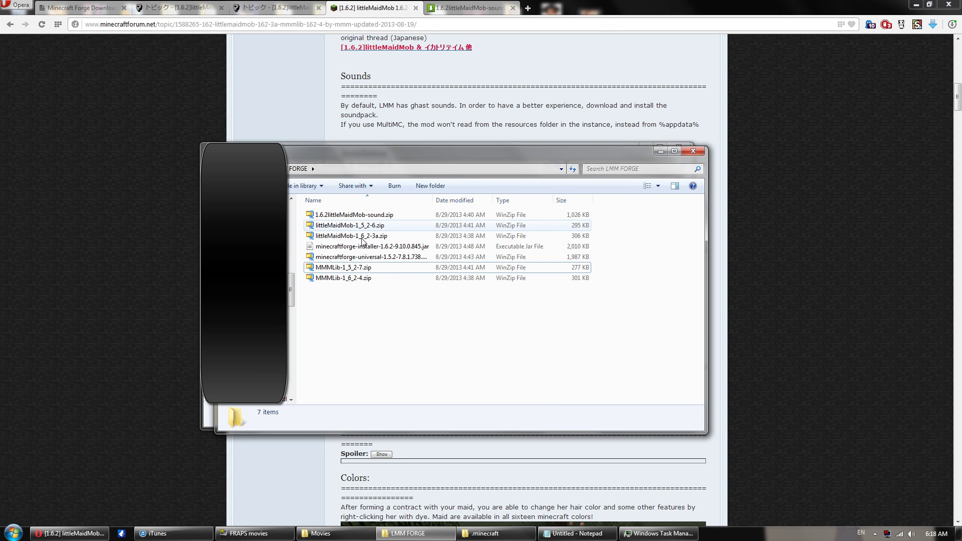
# Step: Inspect 1.6.2littleMaidMob-sound.zip in WinZip, finding assets and readme-sound.txt, then close it
pyautogui.doubleClick(362, 216)
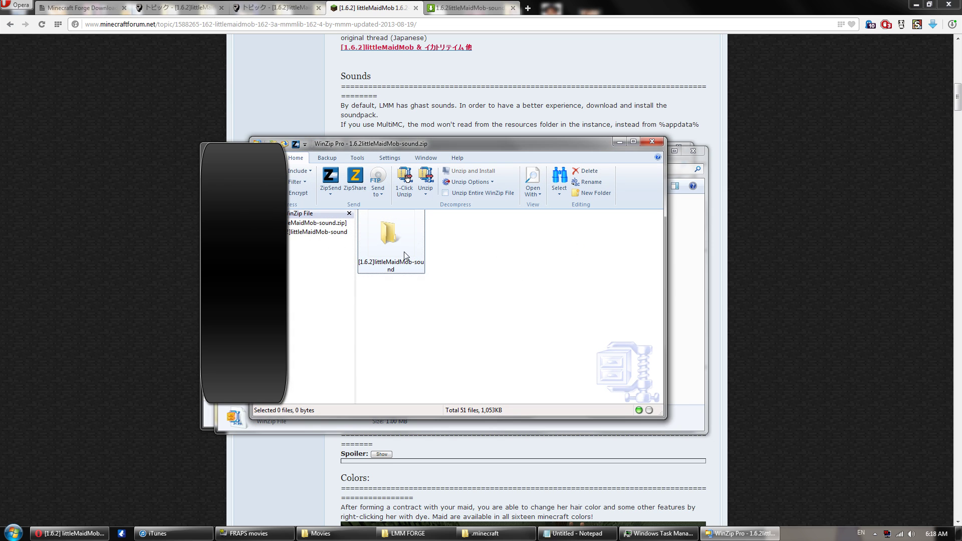
pyautogui.doubleClick(406, 256)
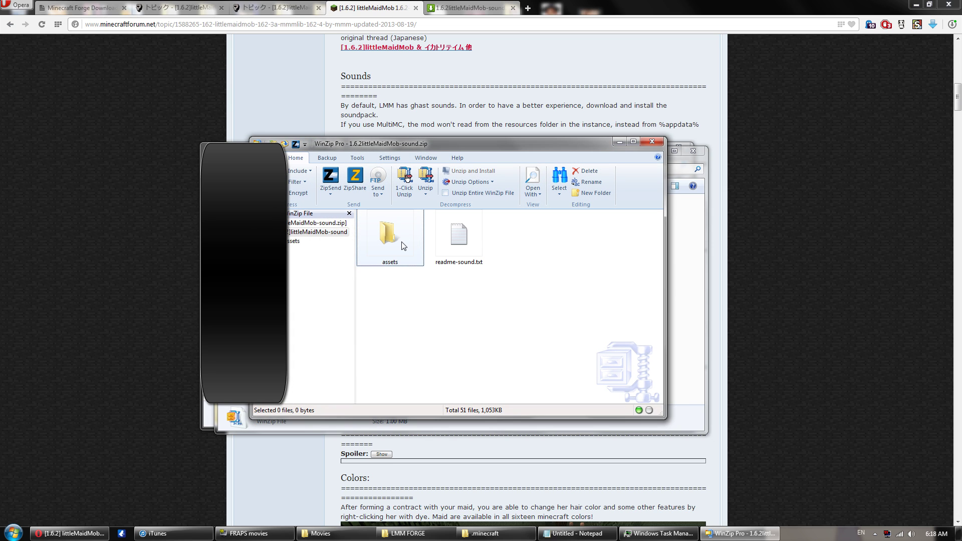
pyautogui.click(484, 534)
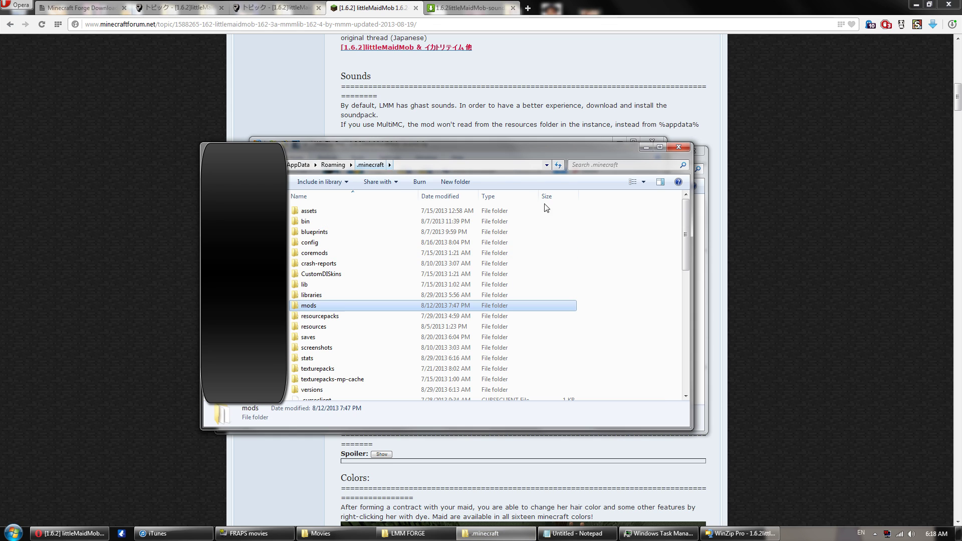
pyautogui.click(633, 264)
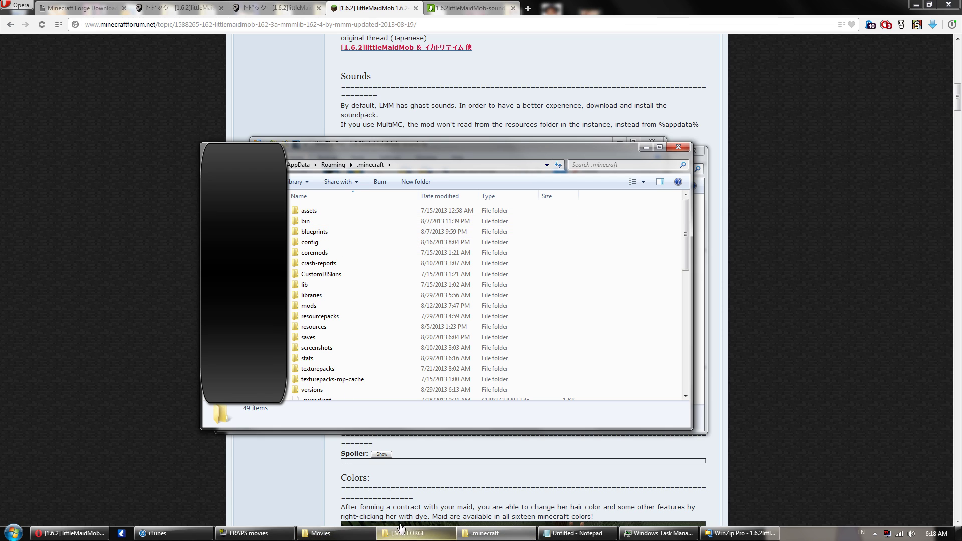
pyautogui.click(742, 533)
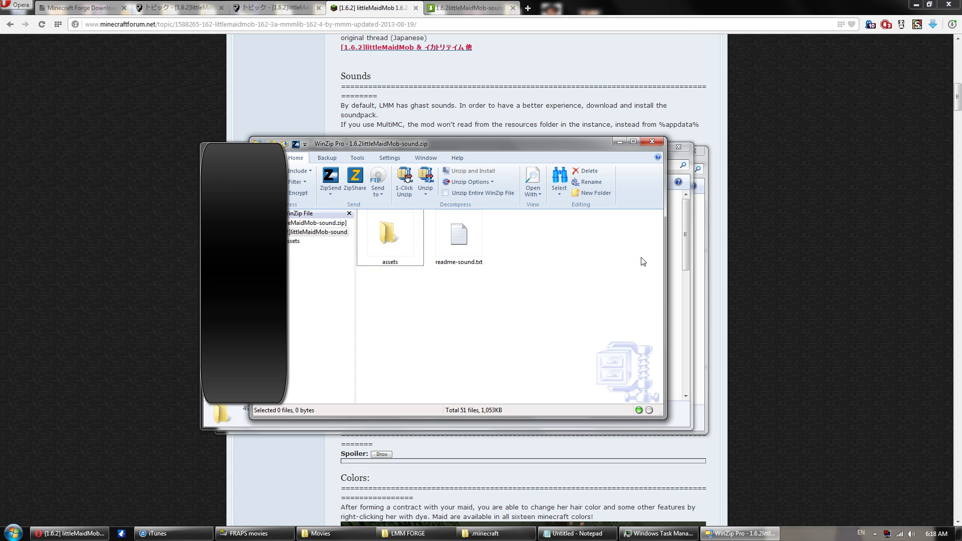
pyautogui.click(651, 143)
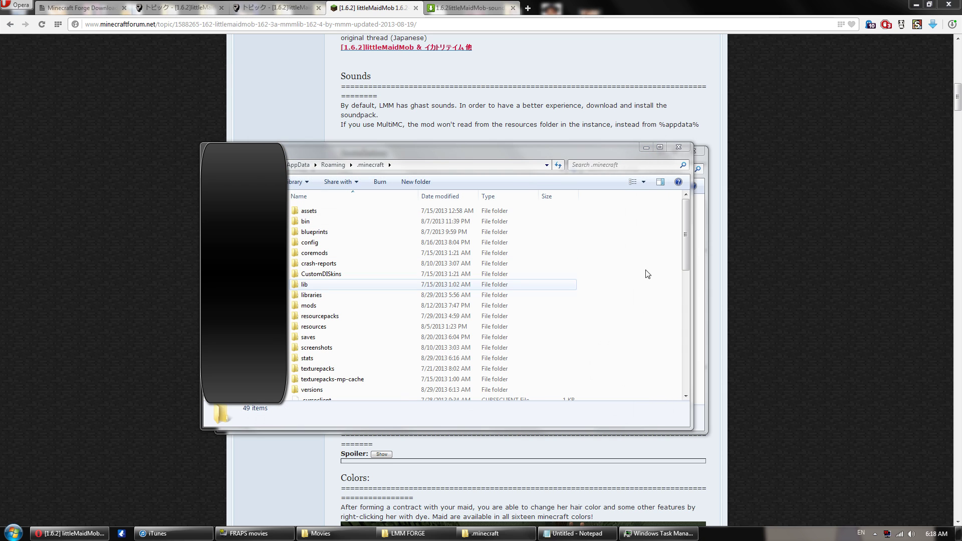
# Step: Close the .minecraft Explorer window
pyautogui.click(678, 147)
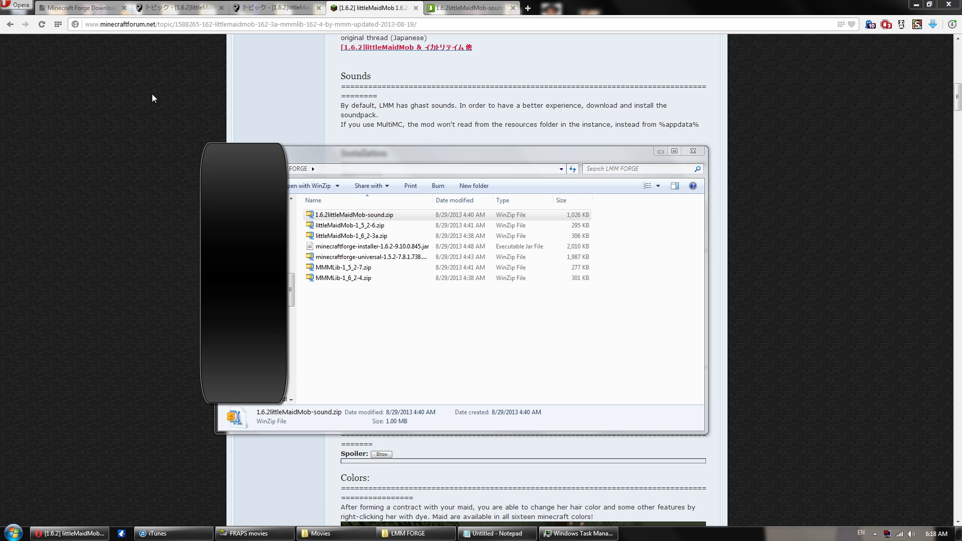
# Step: Scroll the Japanese thread to Download, listing MMMLib-1_6_2-4.zip and littleMaidMob-1_6_2-3a.zip
pyautogui.click(203, 46)
pyautogui.click(184, 9)
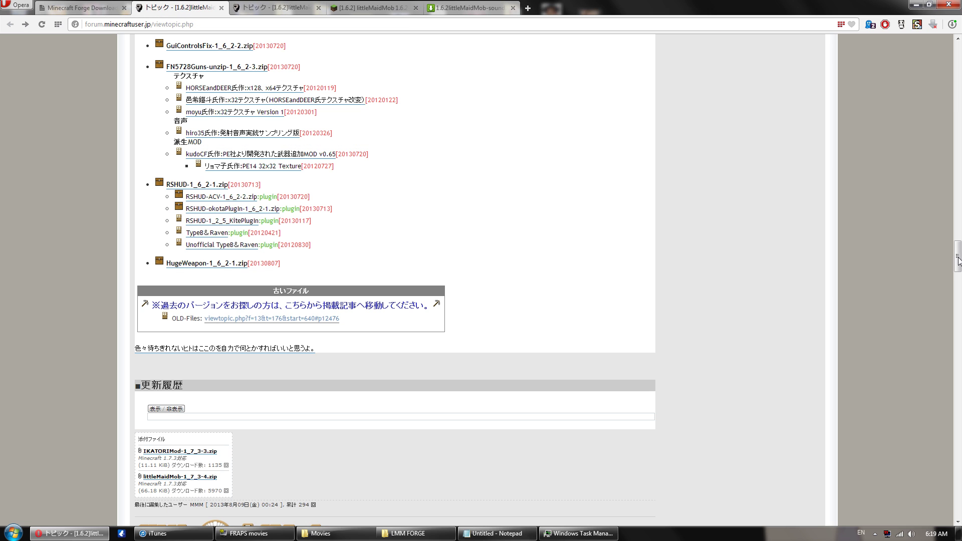
pyautogui.moveTo(958, 258); pyautogui.dragTo(949, 126)
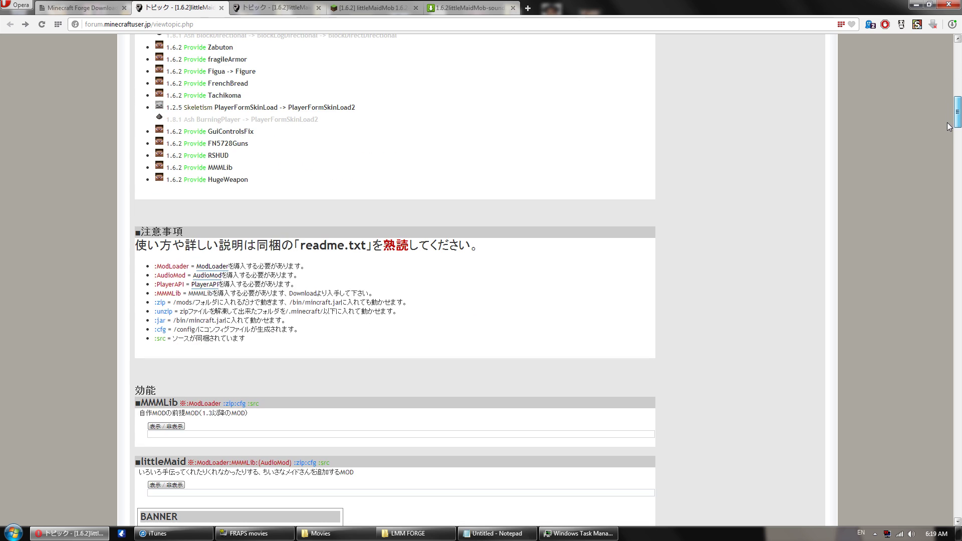
pyautogui.moveTo(949, 126); pyautogui.dragTo(944, 222)
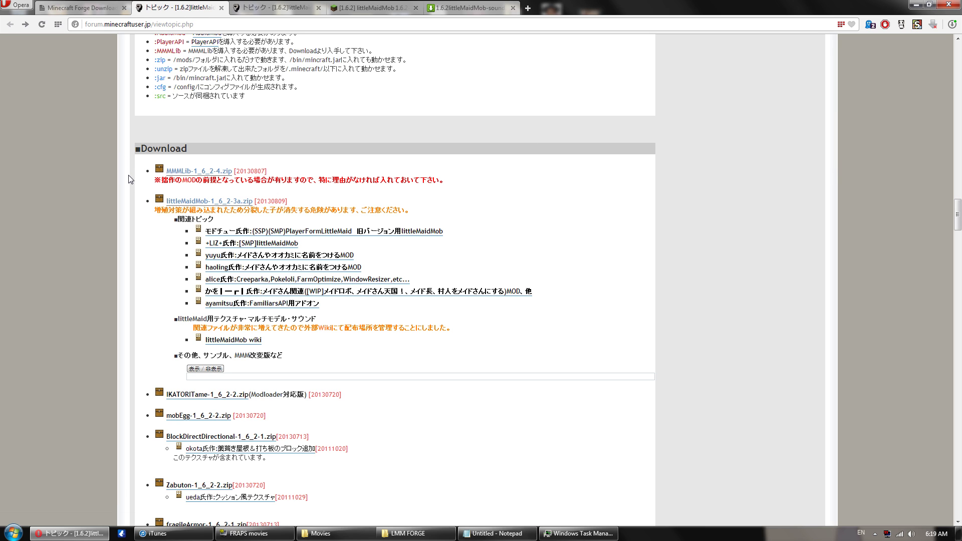
pyautogui.click(80, 7)
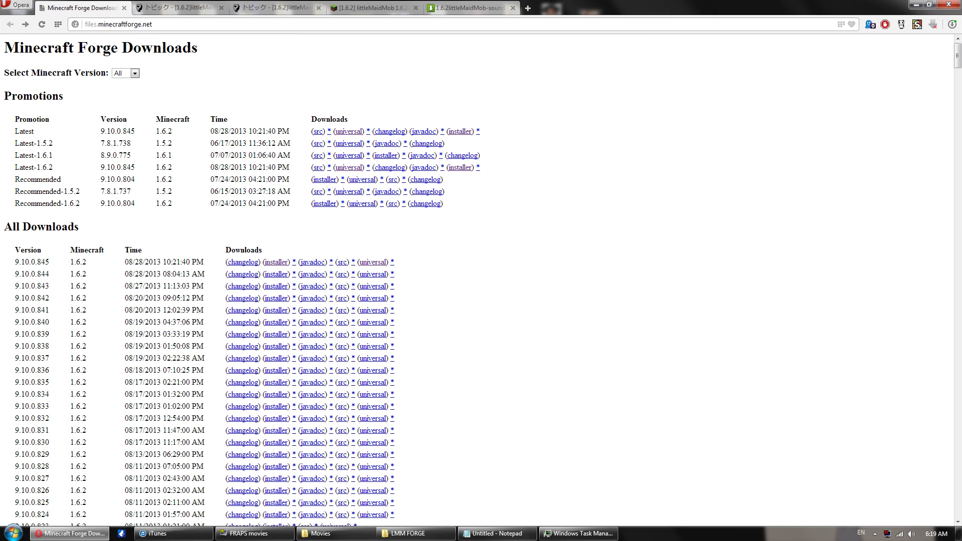
# Step: Highlight the Latest 1.6.2 promotion, 9.10.0.845, and its installer download link
pyautogui.moveTo(15, 132); pyautogui.dragTo(294, 125)
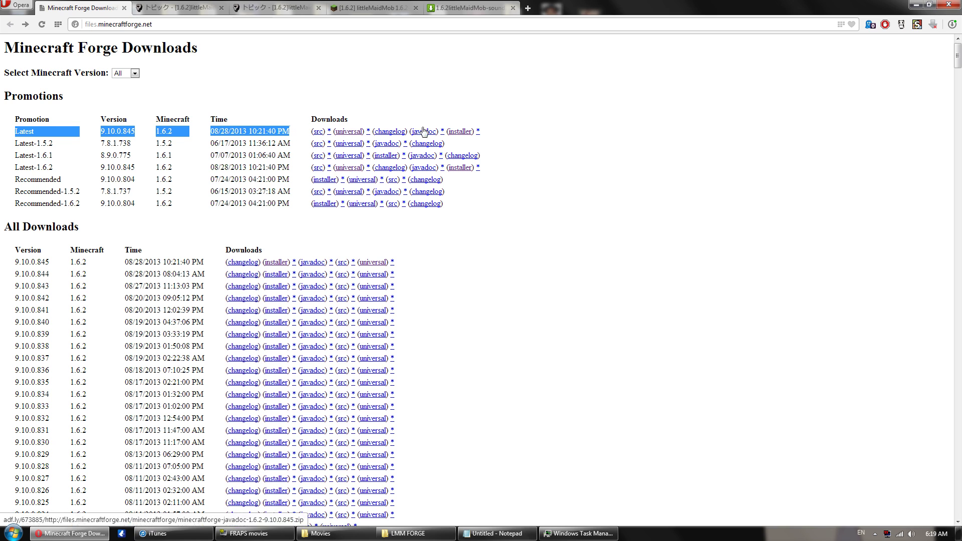
pyautogui.moveTo(447, 132); pyautogui.dragTo(486, 144)
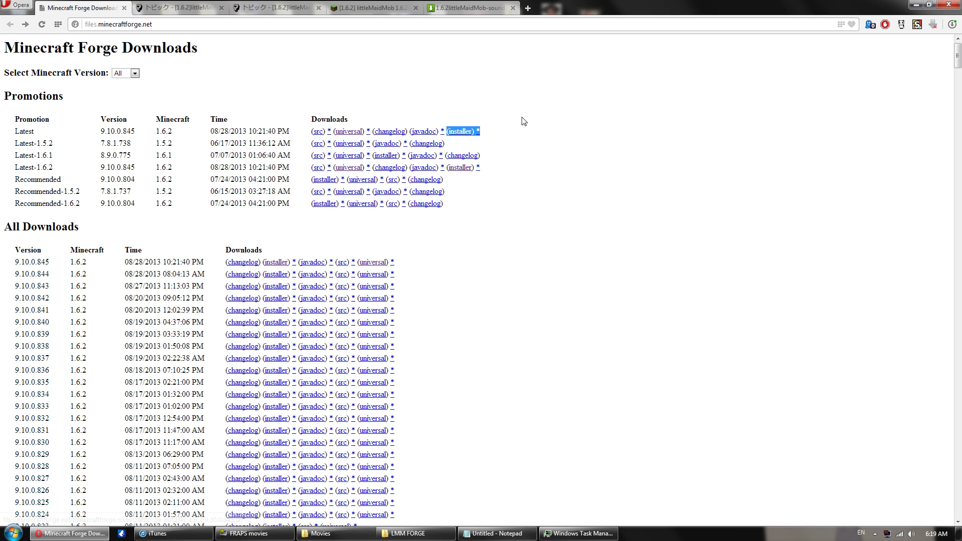
pyautogui.click(520, 81)
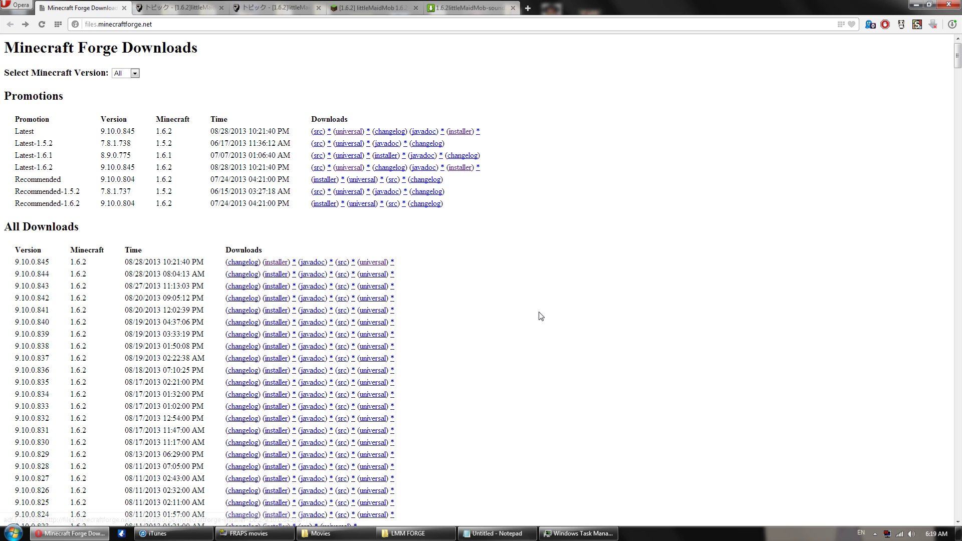
pyautogui.click(408, 534)
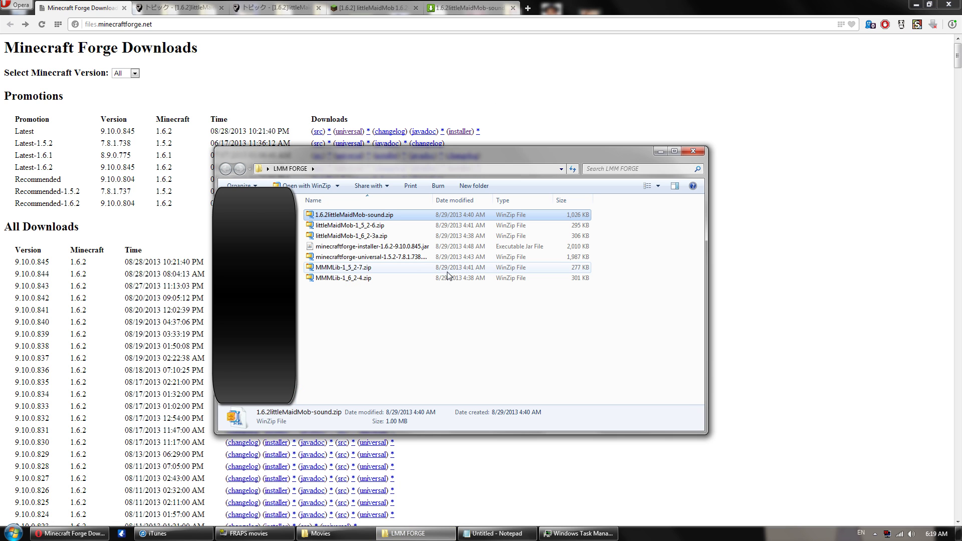
pyautogui.doubleClick(387, 247)
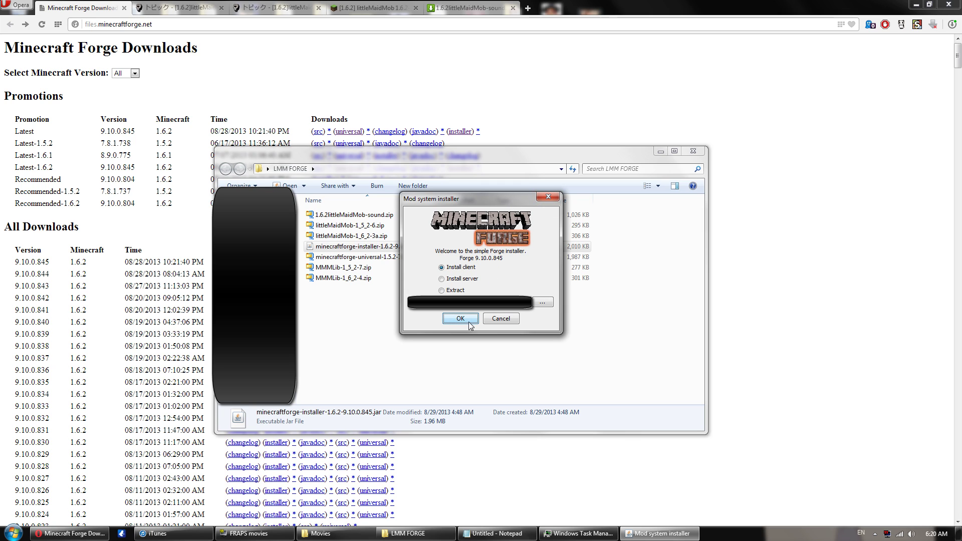
pyautogui.click(549, 199)
# Step: Launch the Minecraft launcher from the system search with 'minecraft.e'
pyautogui.press('super')
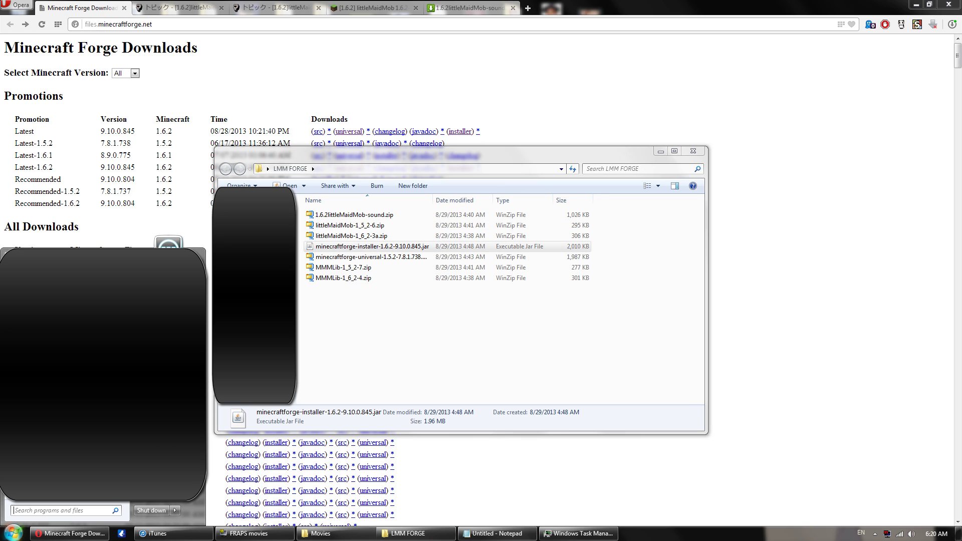
pyautogui.write('minecraft.exe')
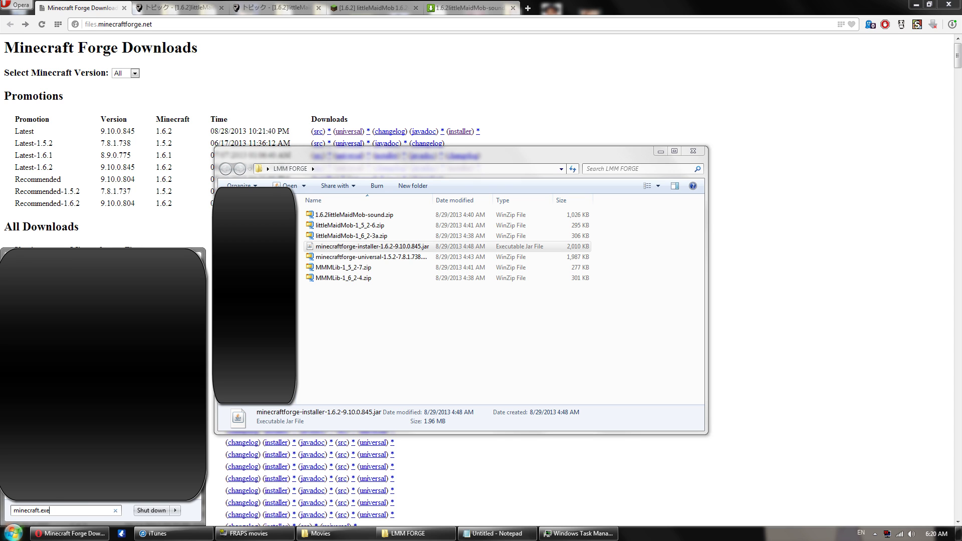
pyautogui.press('Return')
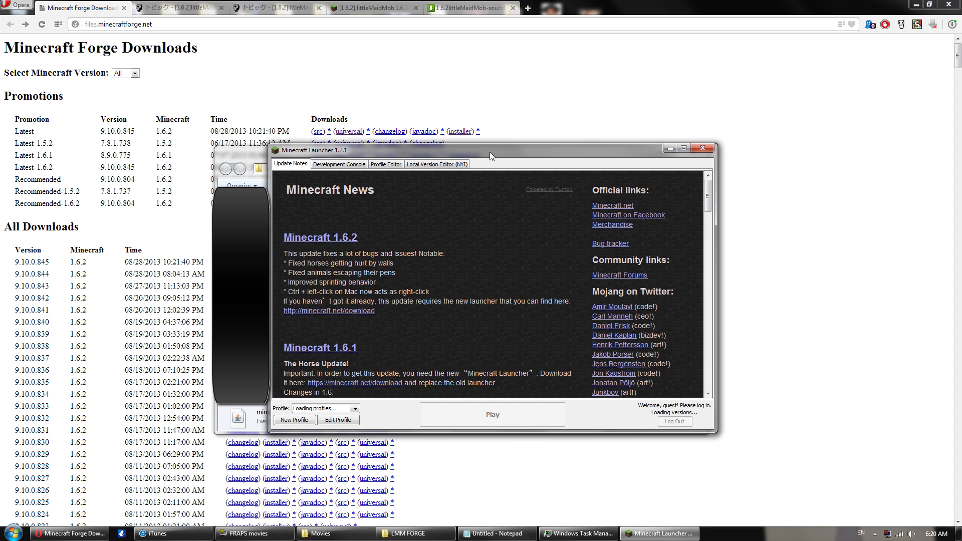
pyautogui.moveTo(487, 150); pyautogui.dragTo(443, 135)
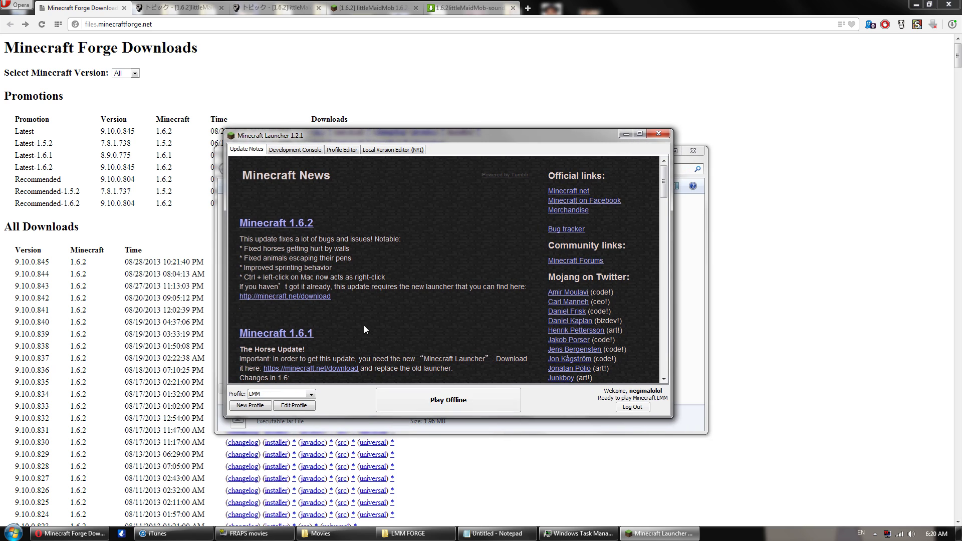
# Step: Try the LMM Forge profile settings, then select the LMM profile
pyautogui.click(310, 394)
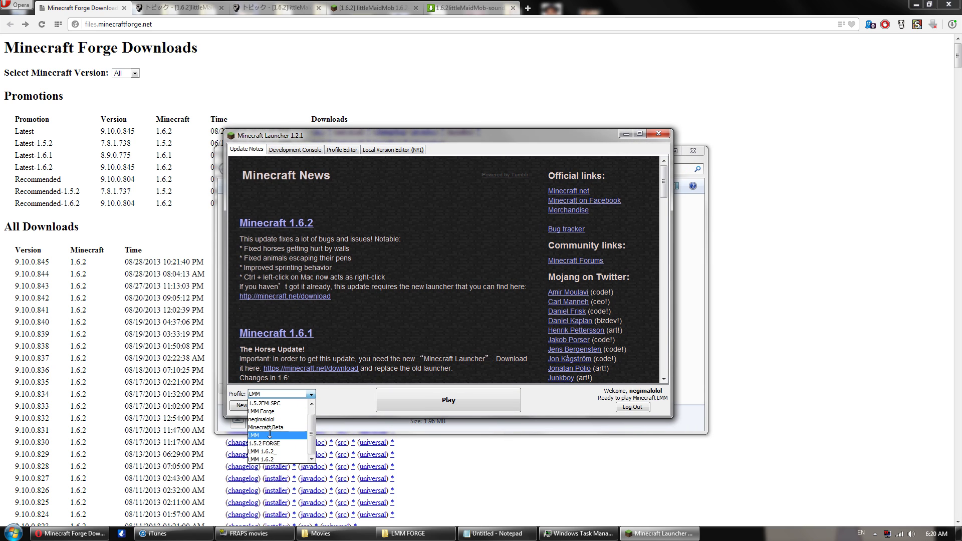
pyautogui.click(270, 434)
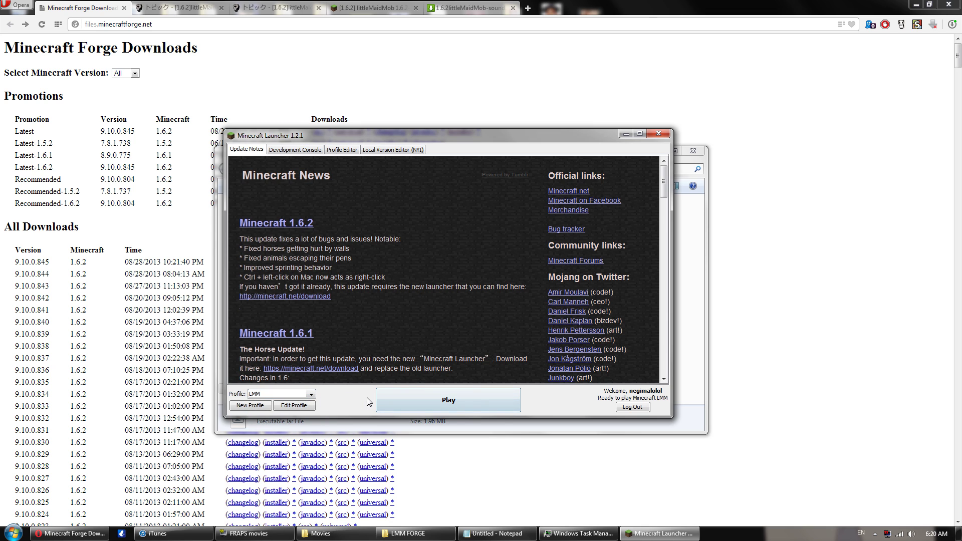
pyautogui.click(310, 394)
pyautogui.click(293, 411)
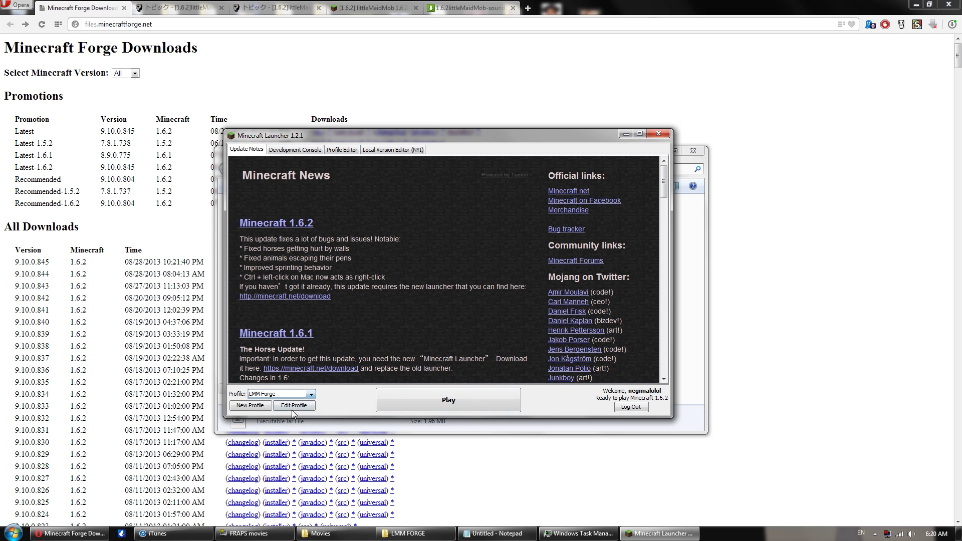
pyautogui.click(297, 407)
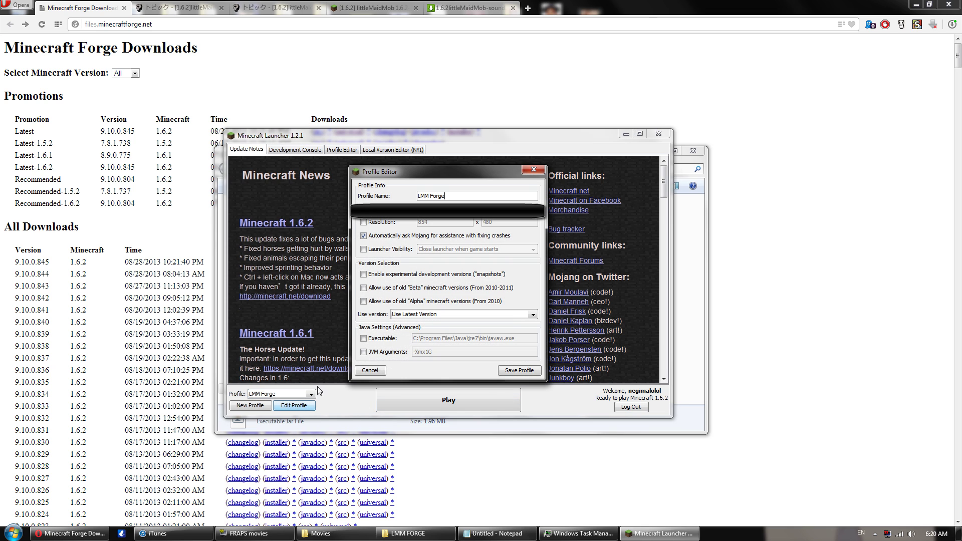
pyautogui.click(534, 170)
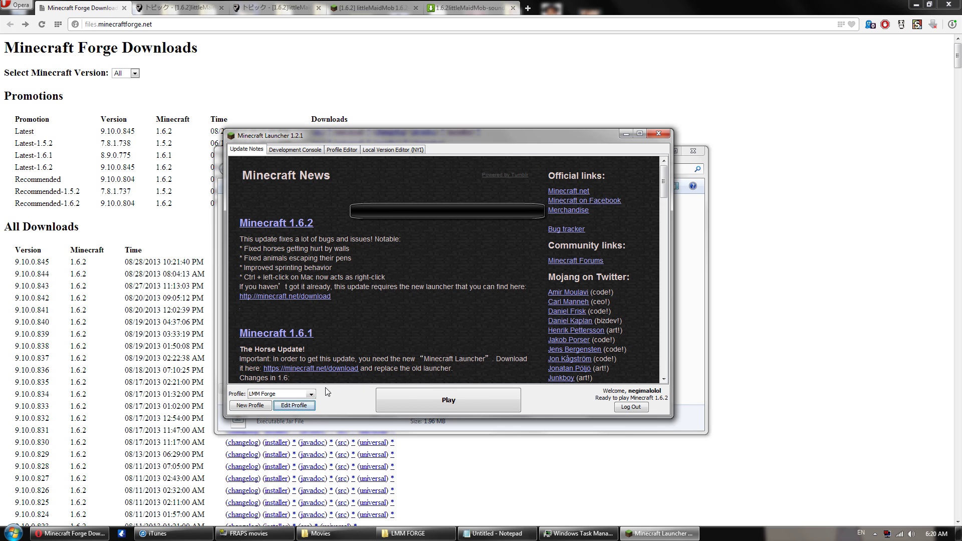
pyautogui.click(310, 394)
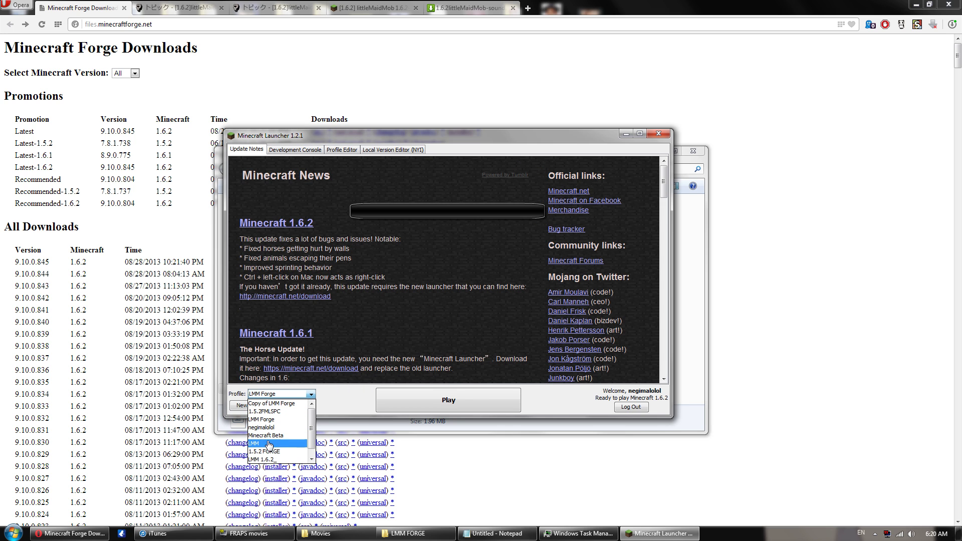
pyautogui.click(269, 444)
# Step: Set the LMM profile's version to release 1.6.2-Forge9.10.0.845 and save it
pyautogui.click(293, 410)
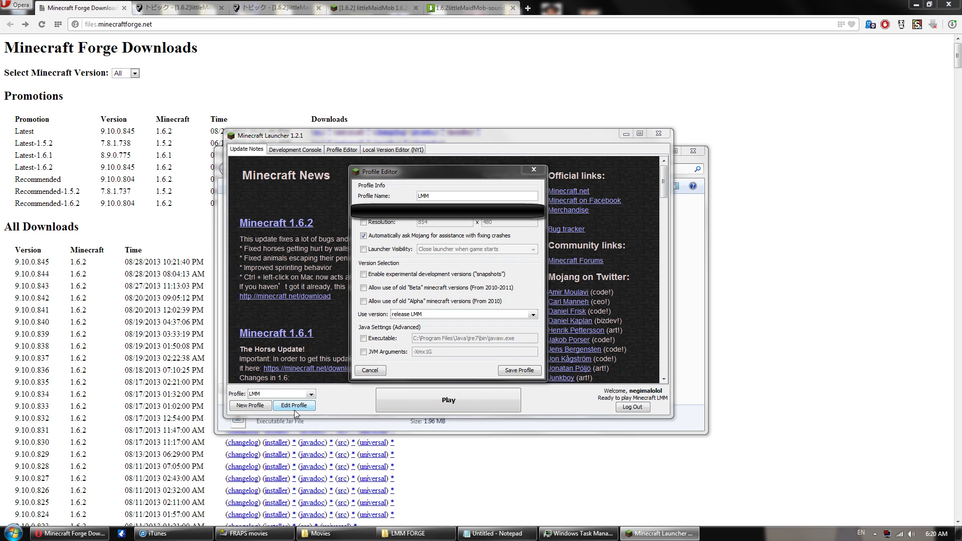
pyautogui.click(456, 315)
pyautogui.scroll(-4, 453, 351)
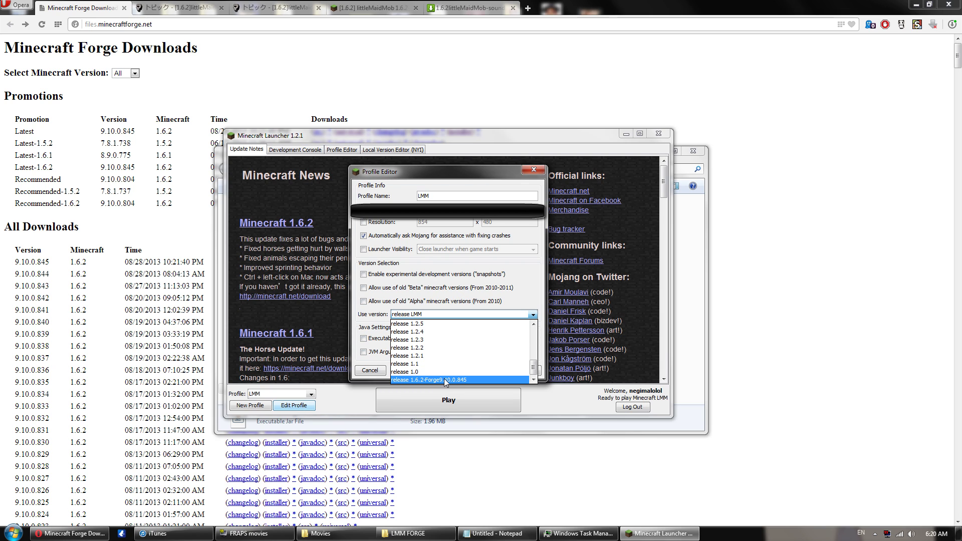
pyautogui.click(444, 379)
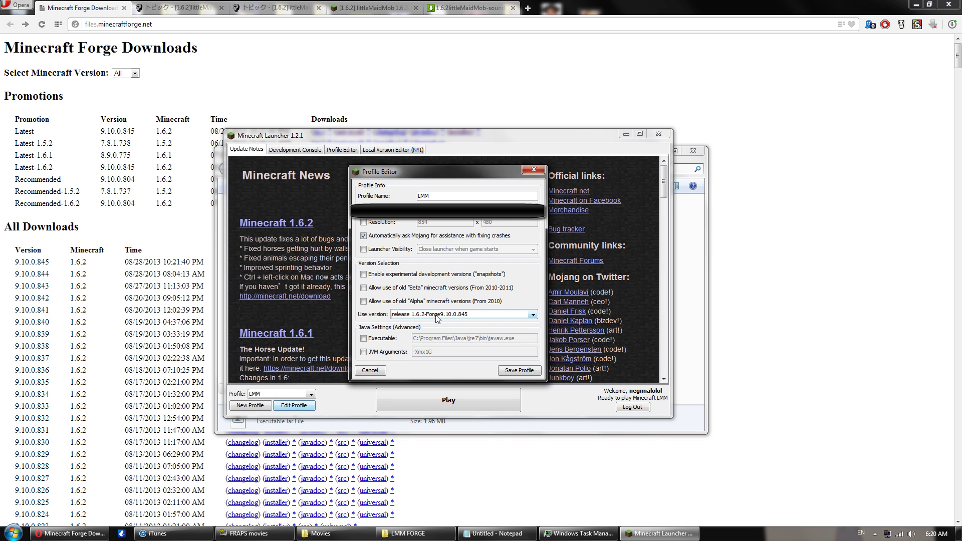
pyautogui.click(519, 370)
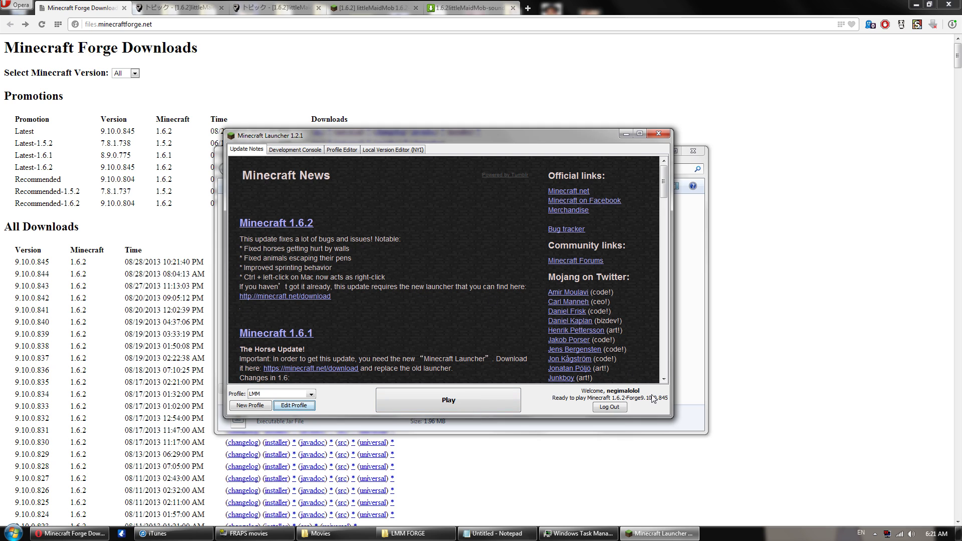
# Step: Close the launcher and open .minecraft\mods via a %appdata% search
pyautogui.click(667, 136)
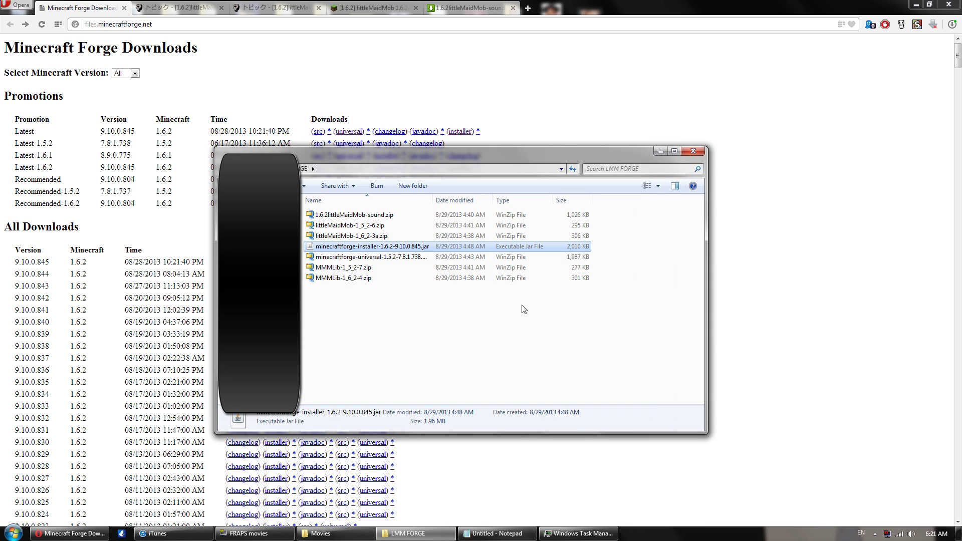
pyautogui.click(4, 533)
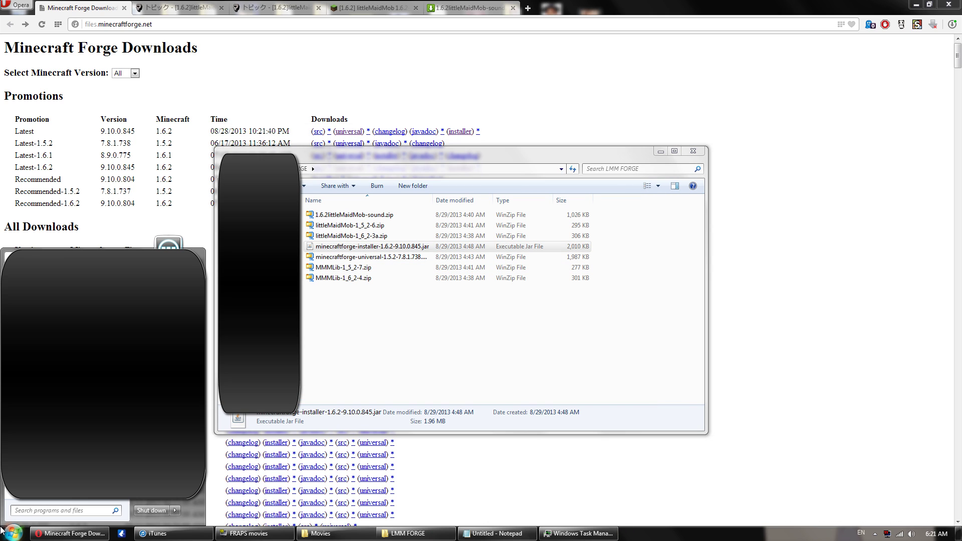
pyautogui.write('%appdata%')
pyautogui.press('Return')
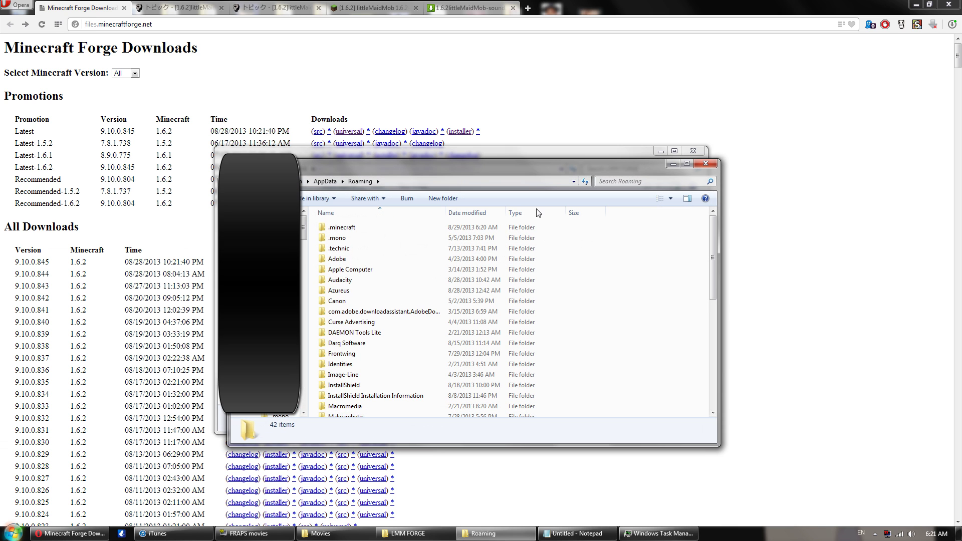
pyautogui.doubleClick(336, 228)
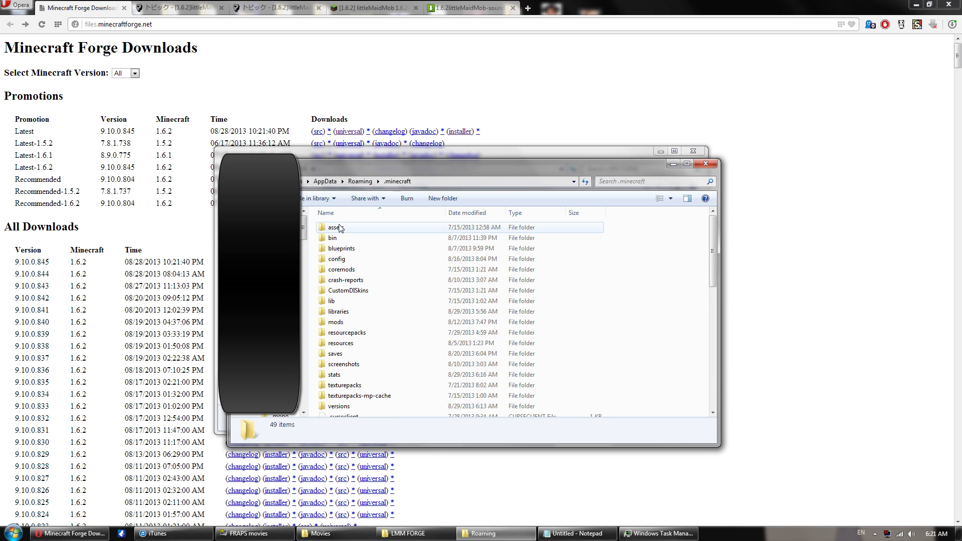
pyautogui.doubleClick(365, 323)
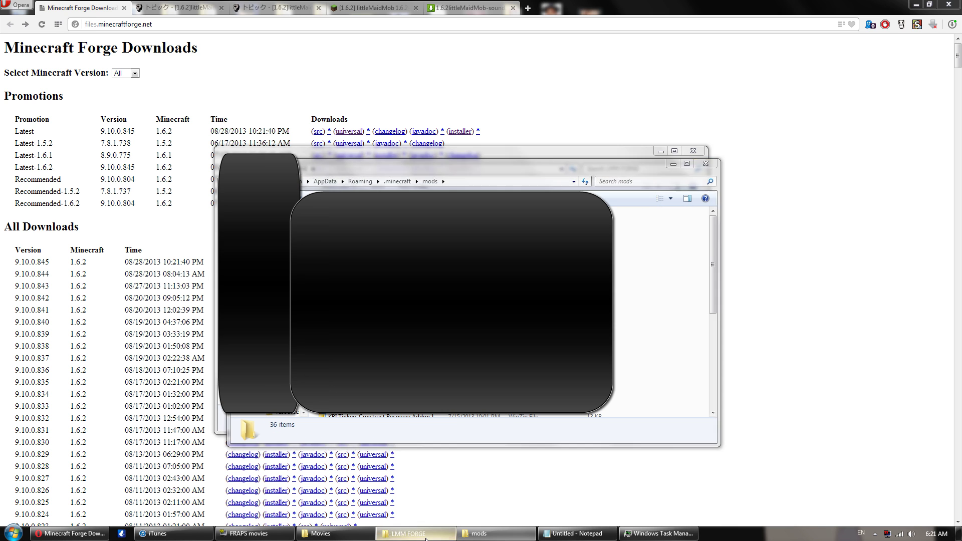
# Step: Place mods beside LMM FORGE and select littleMaidMob-1_6_2-3a.zip and MMMLib-1_6_2-4.zip
pyautogui.click(442, 530)
pyautogui.moveTo(363, 155); pyautogui.dragTo(679, 156)
pyautogui.click(432, 171)
pyautogui.moveTo(432, 171); pyautogui.dragTo(240, 153)
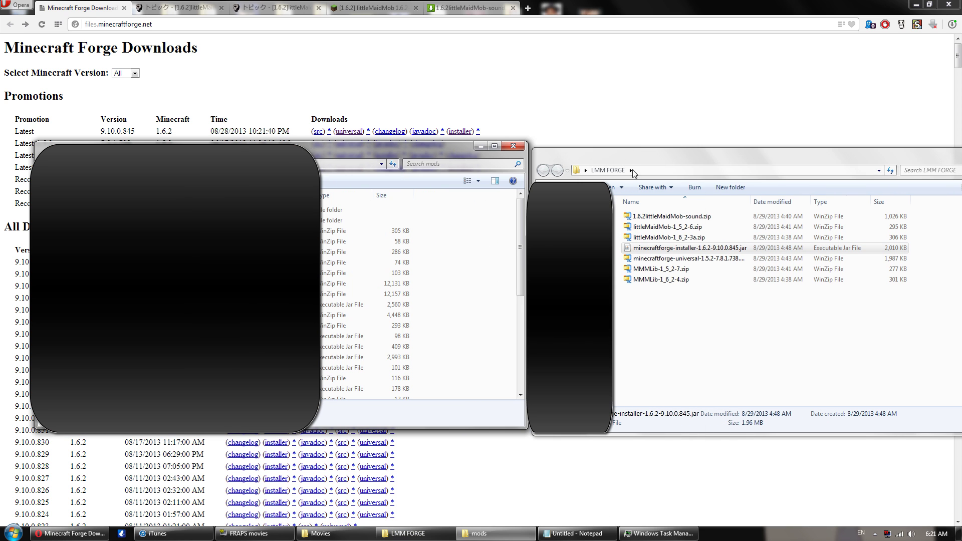
pyautogui.moveTo(730, 155); pyautogui.dragTo(723, 146)
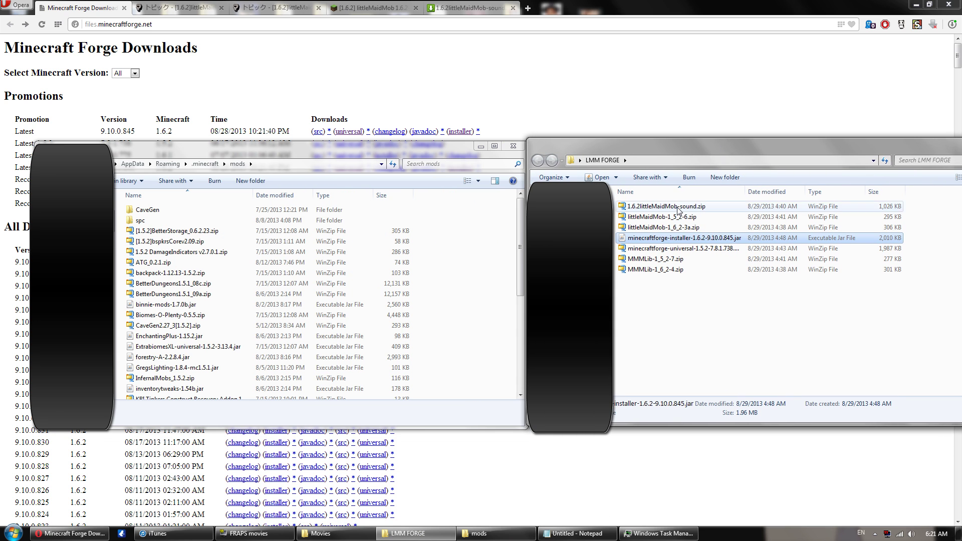
pyautogui.click(668, 227)
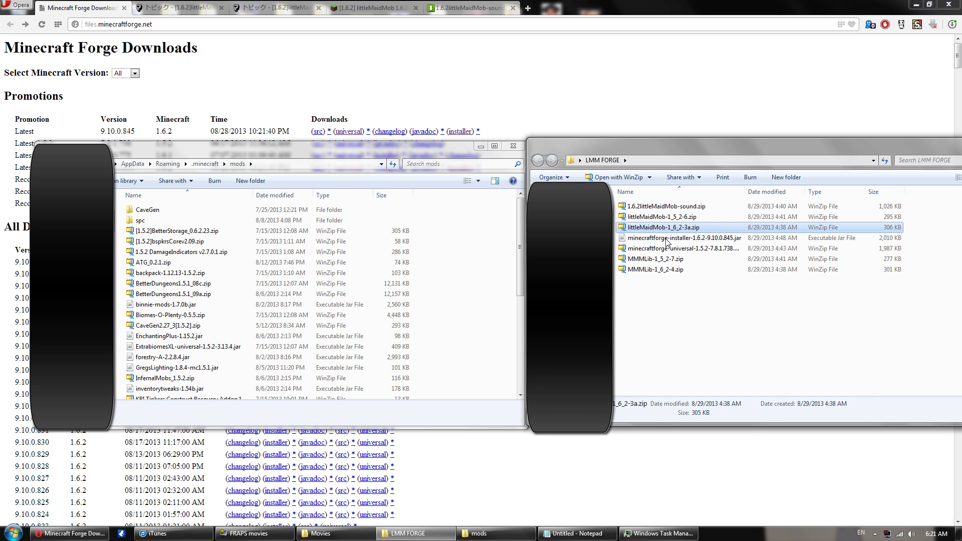
pyautogui.keyDown('ctrl'); pyautogui.click(652, 270); pyautogui.keyUp('ctrl')
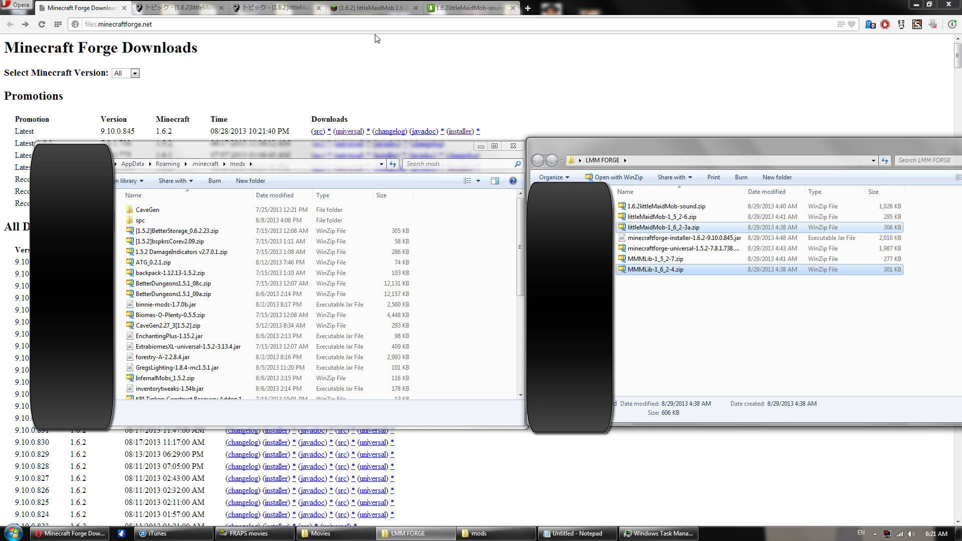
# Step: Review the Installation and Downloads sections of the littleMaidMob forum thread
pyautogui.click(345, 7)
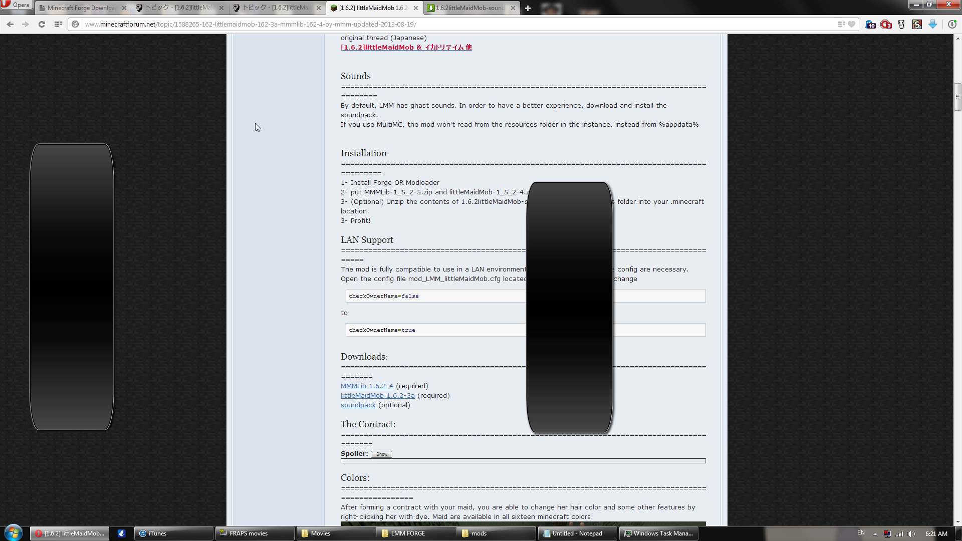
pyautogui.scroll(8, 256, 124)
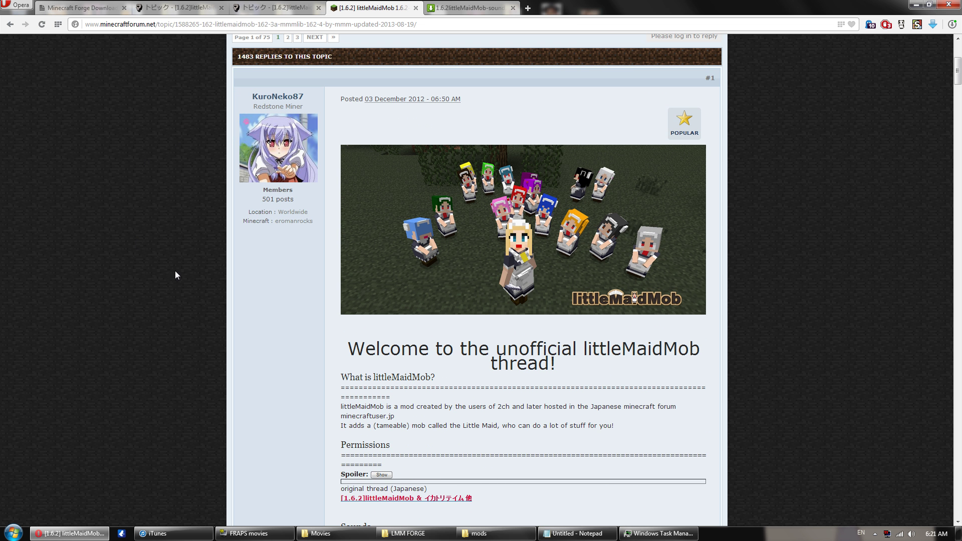
pyautogui.scroll(-5, 747, 315)
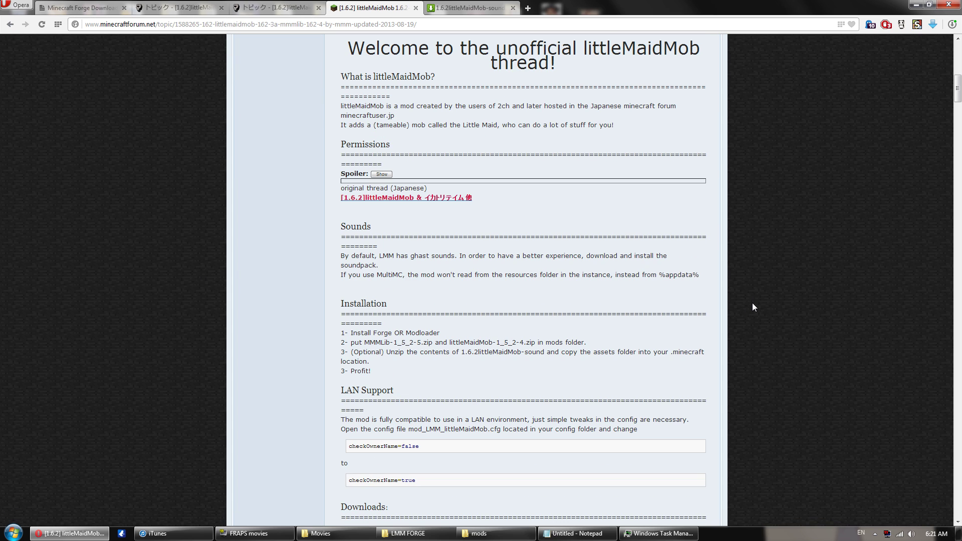
pyautogui.scroll(-4, 639, 294)
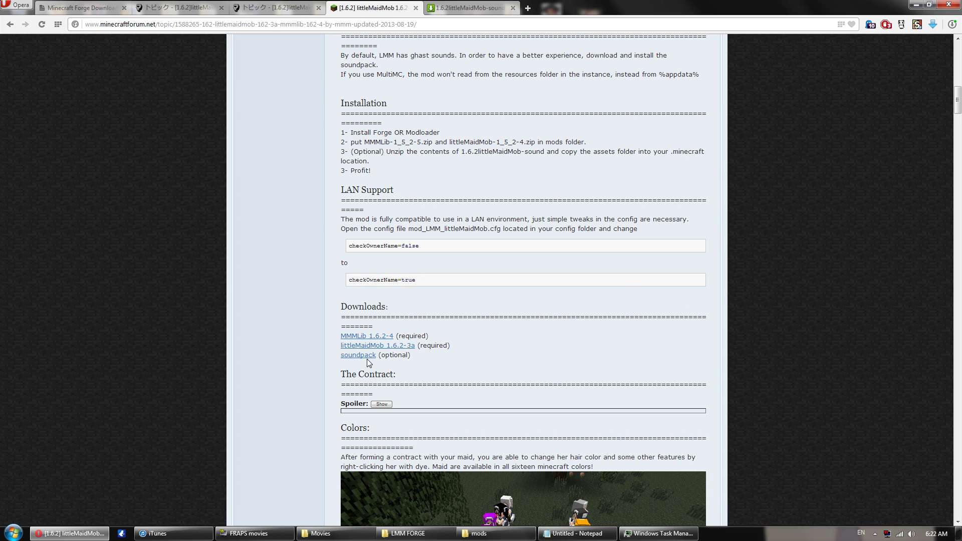
# Step: Check the MediaFire soundpack download page, then bring the LMM FORGE folder forward
pyautogui.click(466, 8)
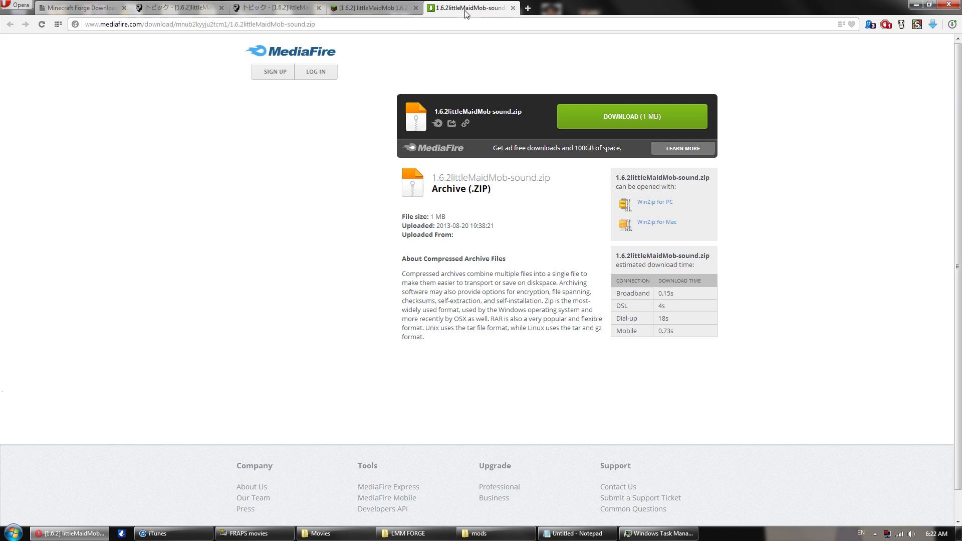
pyautogui.click(379, 10)
pyautogui.click(408, 533)
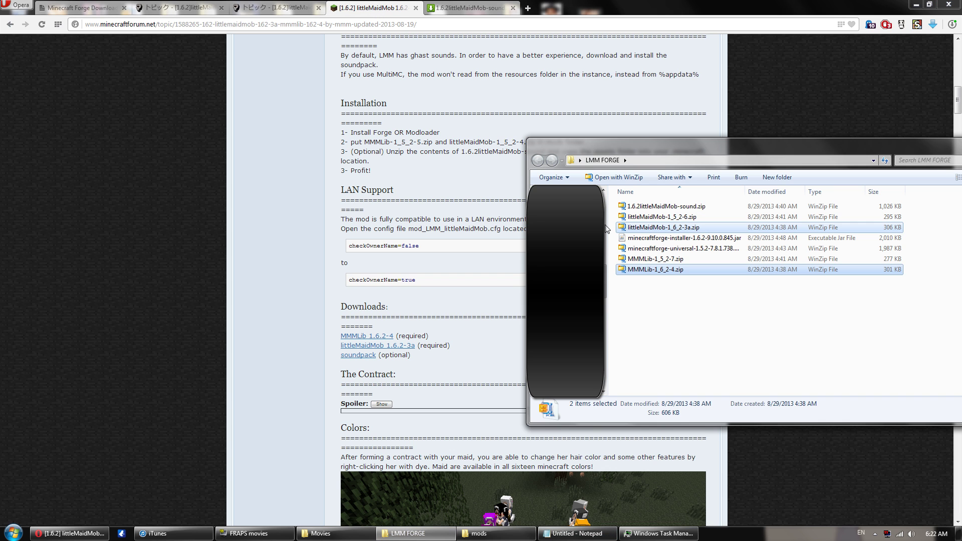
# Step: Open 1.6.2littleMaidMob-sound.zip in WinZip down to its assets folder
pyautogui.doubleClick(657, 206)
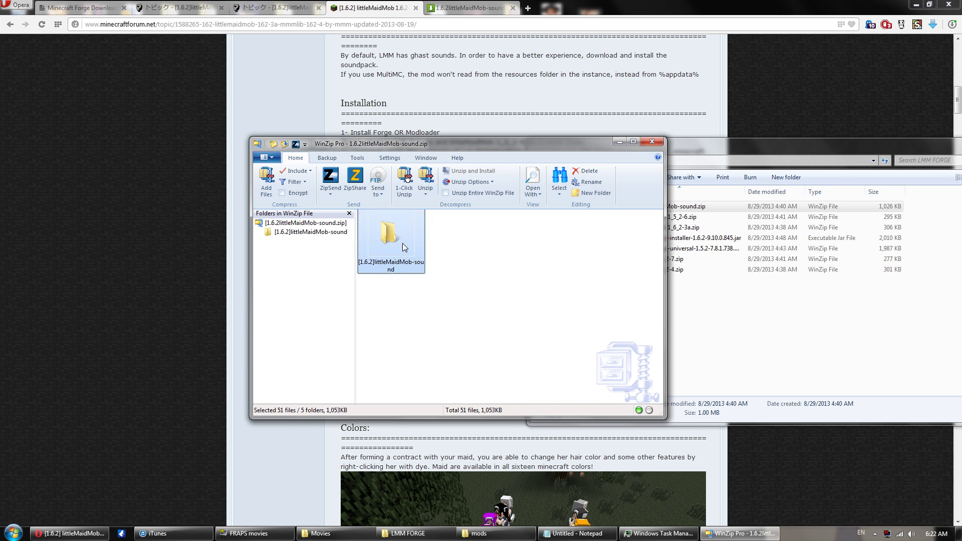
pyautogui.doubleClick(402, 242)
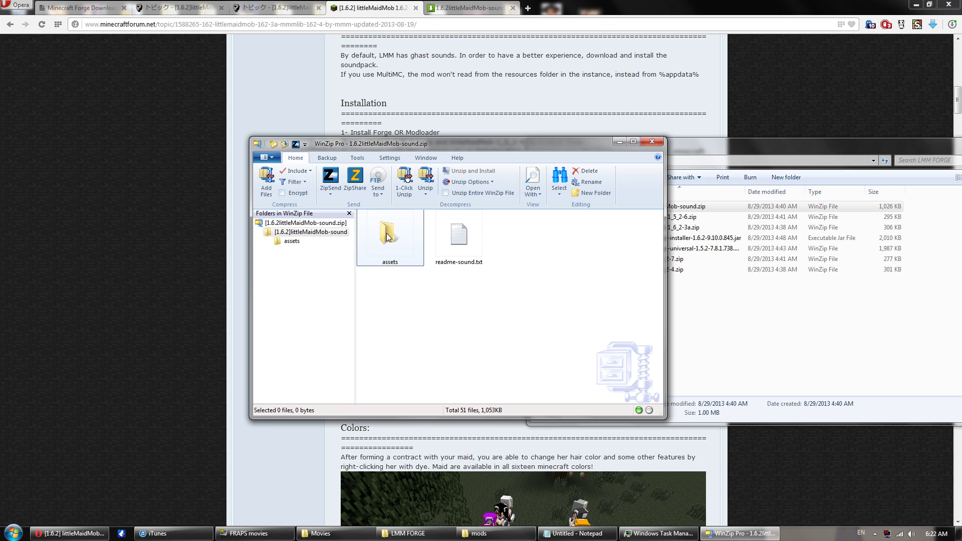
pyautogui.moveTo(391, 238); pyautogui.dragTo(576, 243)
# Step: Arrange the .minecraft Explorer window alongside the sound archive, keeping WinZip in front
pyautogui.moveTo(241, 173); pyautogui.dragTo(597, 299)
pyautogui.moveTo(237, 157); pyautogui.dragTo(205, 153)
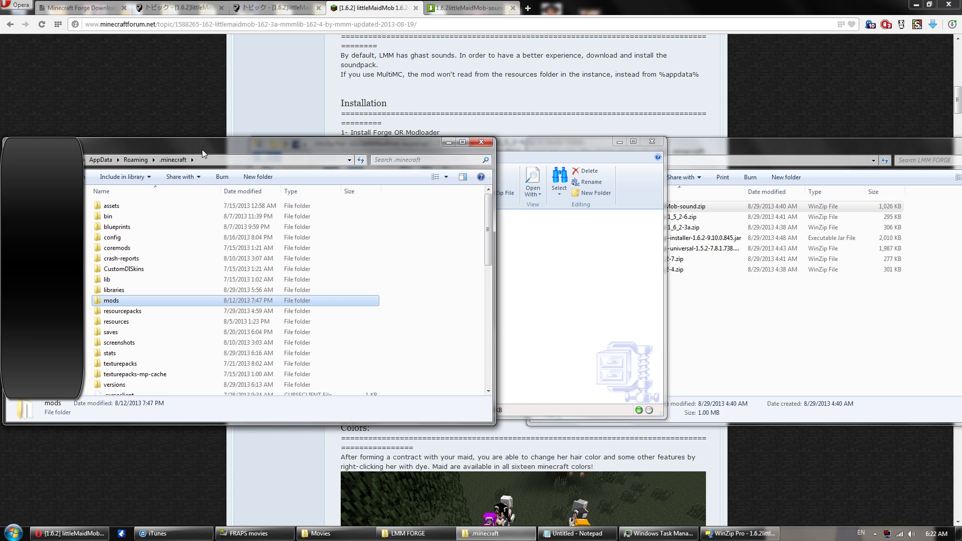
pyautogui.click(536, 246)
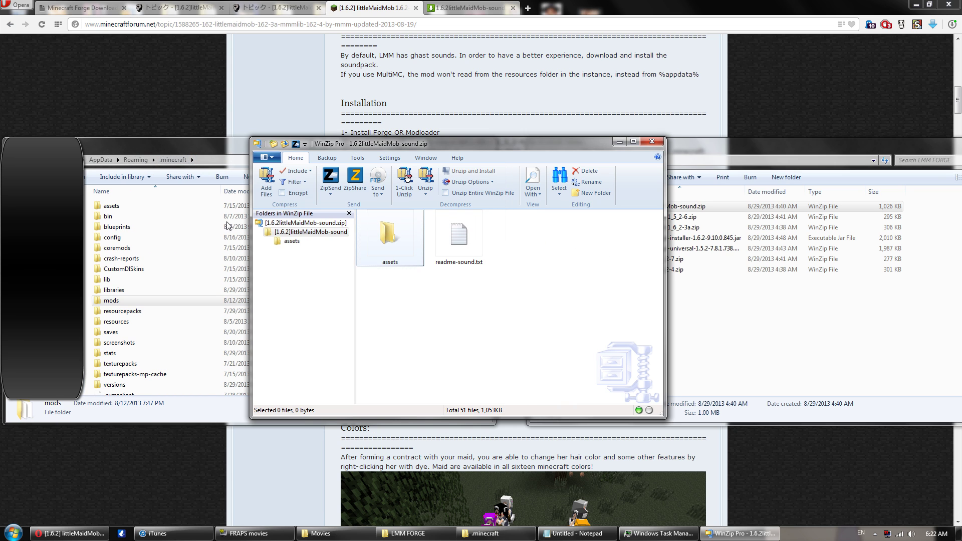
pyautogui.click(150, 147)
pyautogui.click(572, 271)
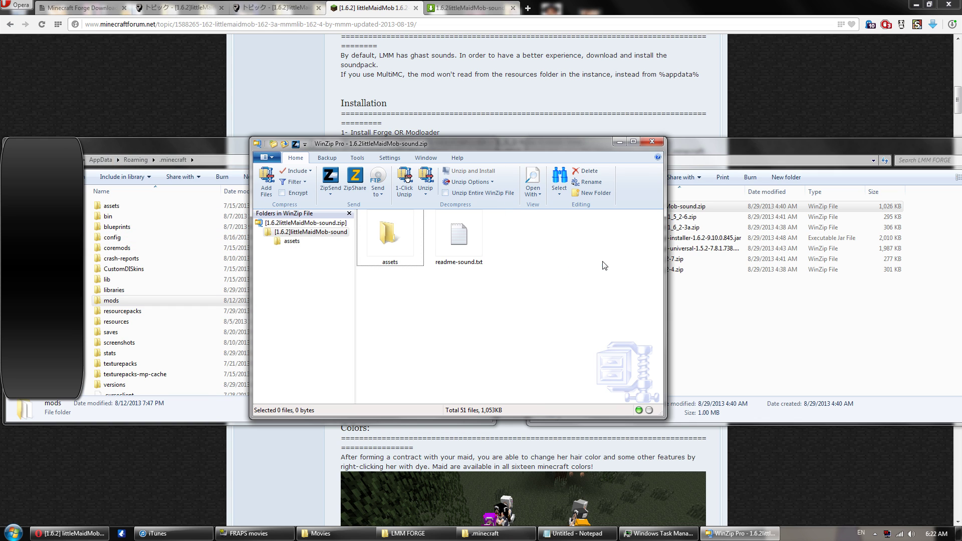